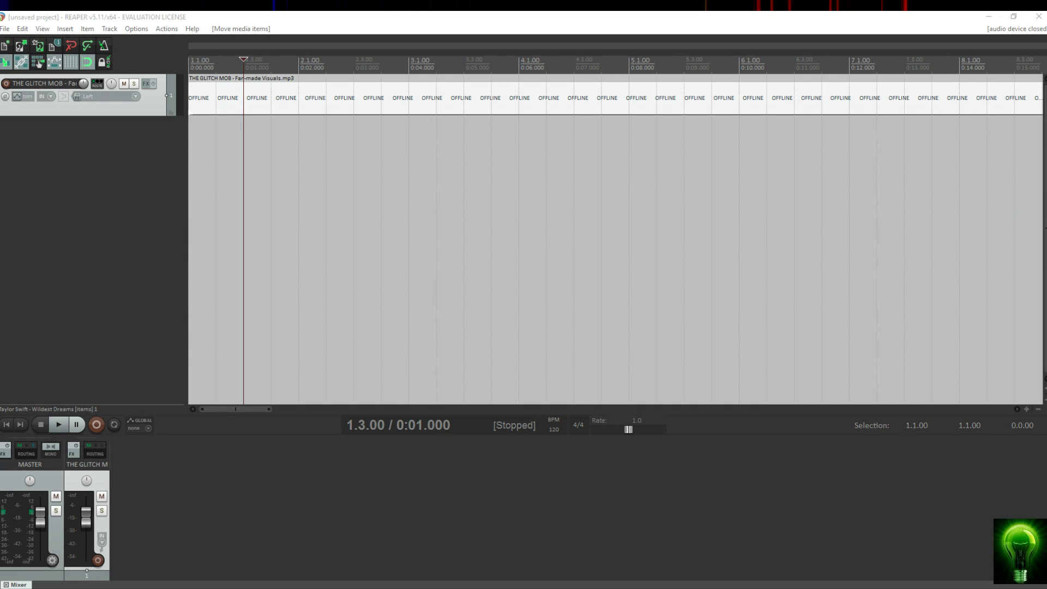
Play the song from the start, then stop playback back at 0:00.000
left_click(7, 424)
left_click(57, 425)
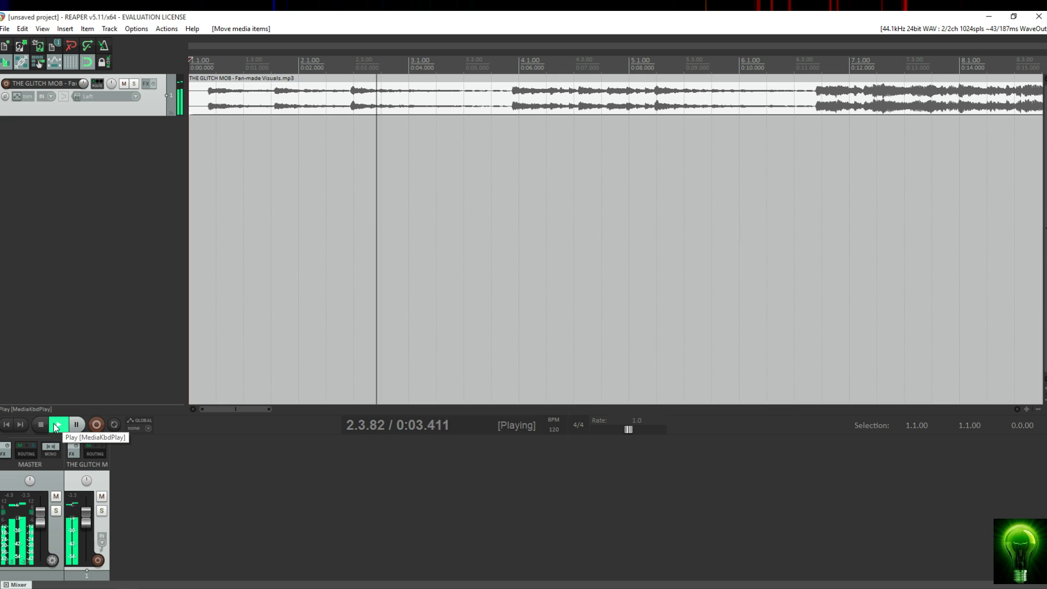
left_click(6, 425)
left_click(34, 422)
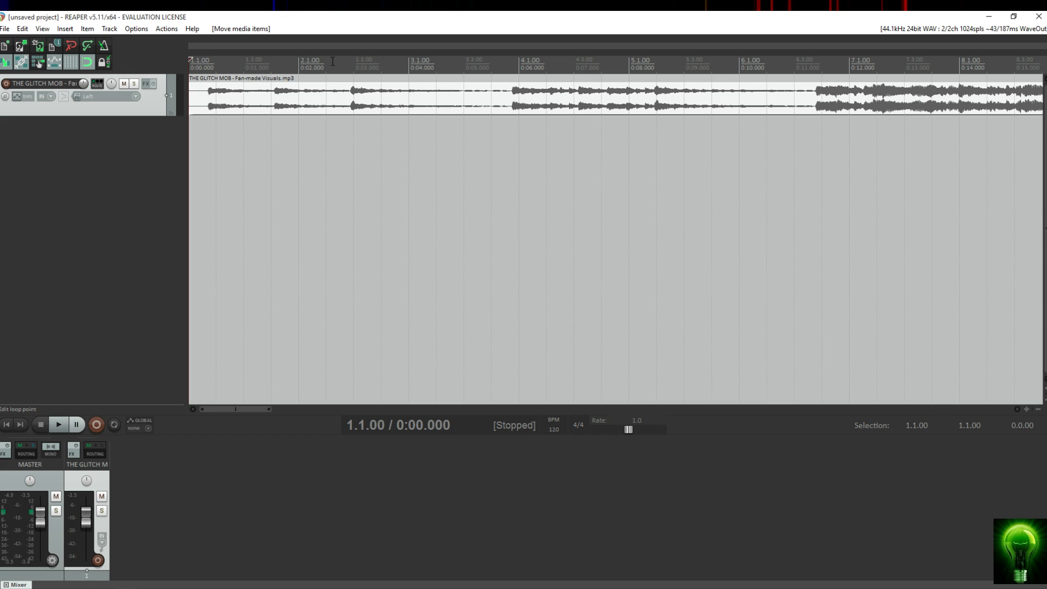
Switch the timeline ruler to Minutes:Seconds
right_click(302, 62)
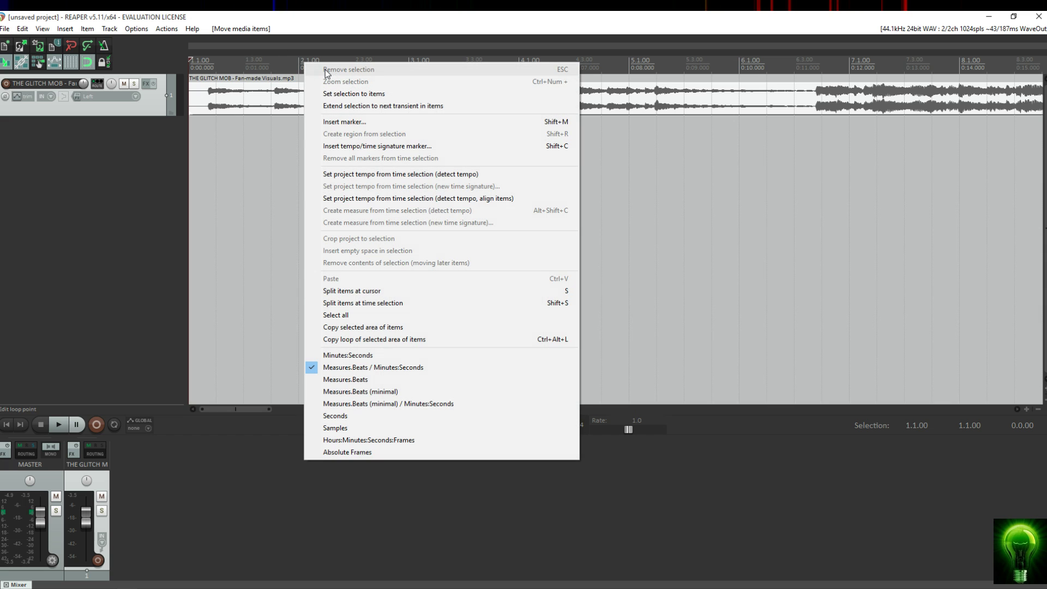
left_click(265, 188)
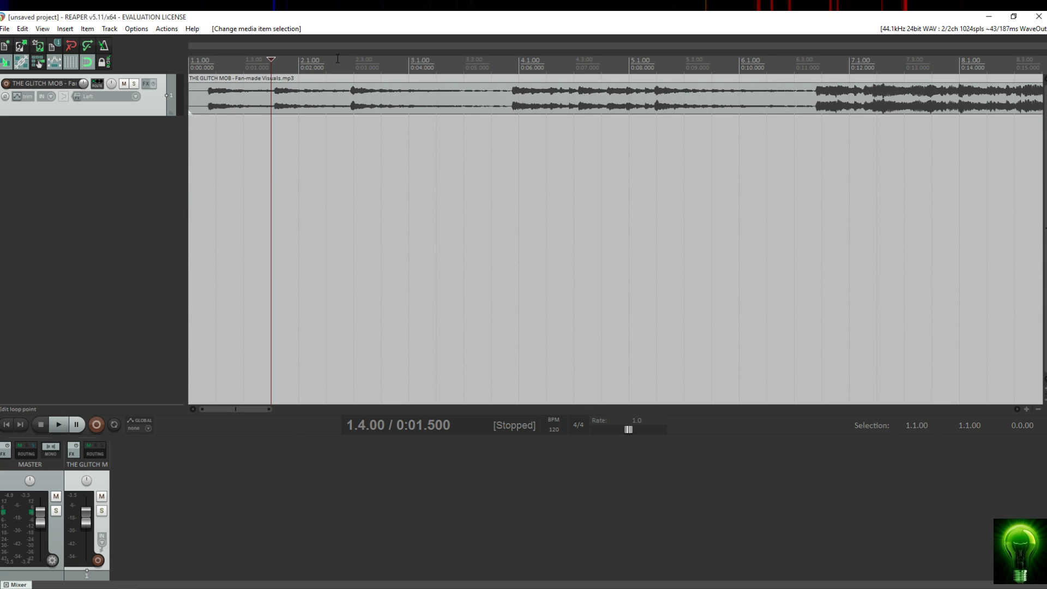
right_click(338, 63)
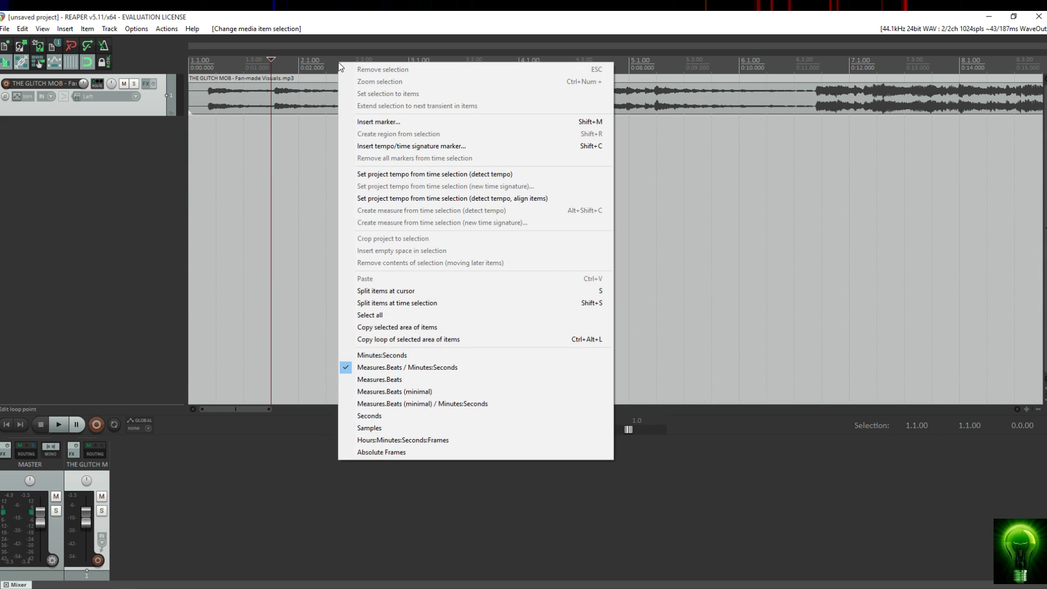
left_click(382, 355)
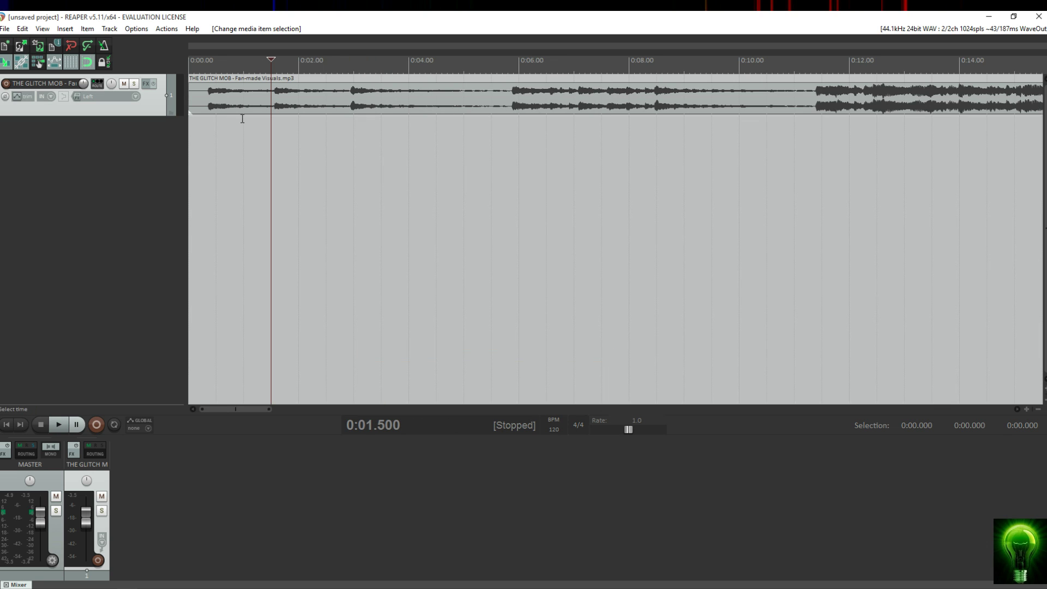
Move the song's audio item to start at 0:02.000, edit cursor back at 0:00.000
left_click(302, 96)
left_click_drag(302, 96, 447, 80)
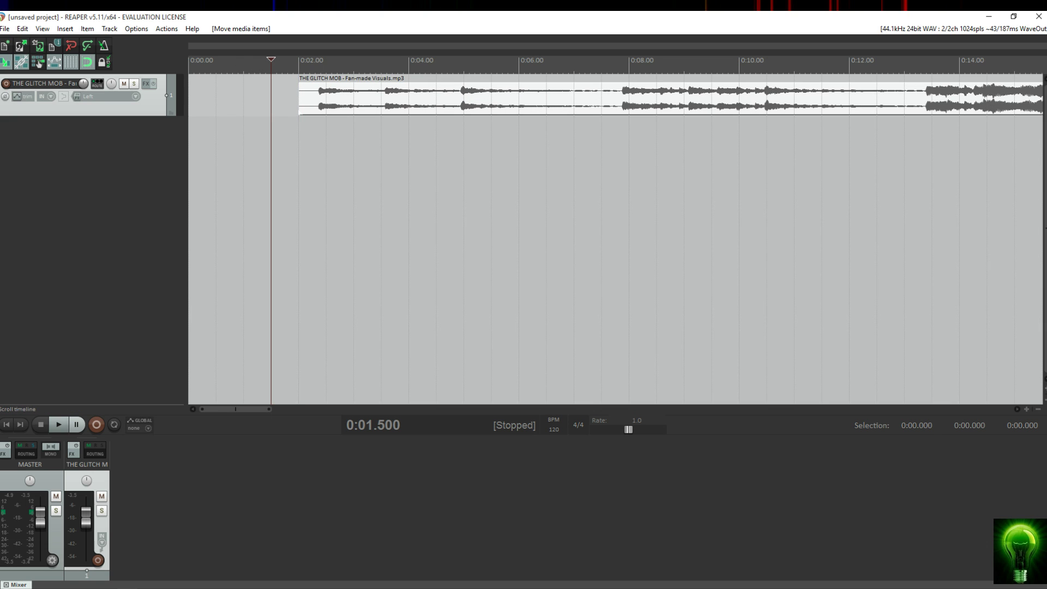
left_click_drag(271, 60, 189, 60)
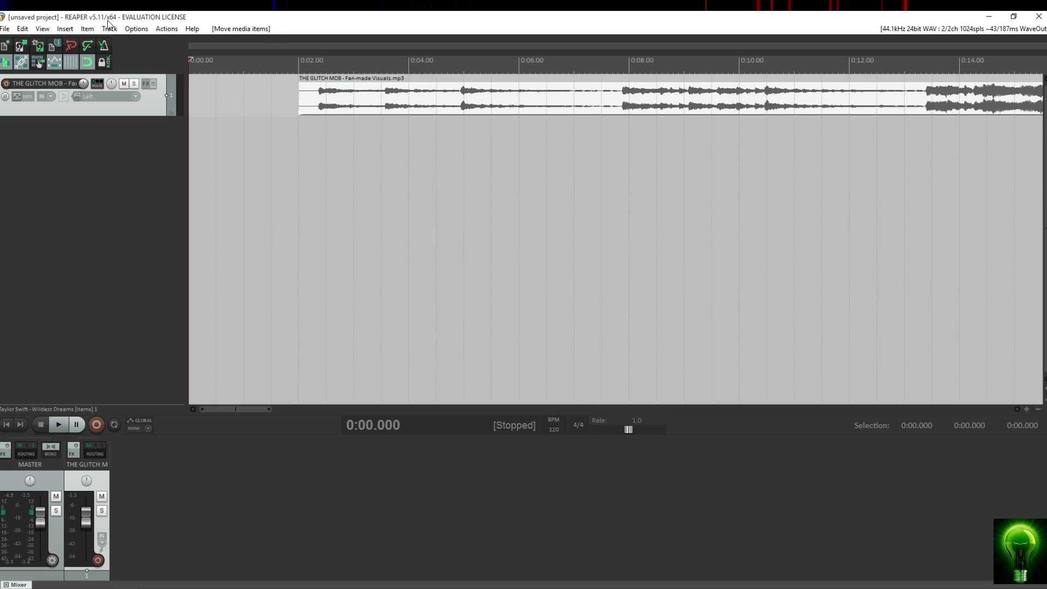
Insert a SMPTE LTC/MTC Timecode Generator on a new track, extended to 2:38.082
left_click(218, 140)
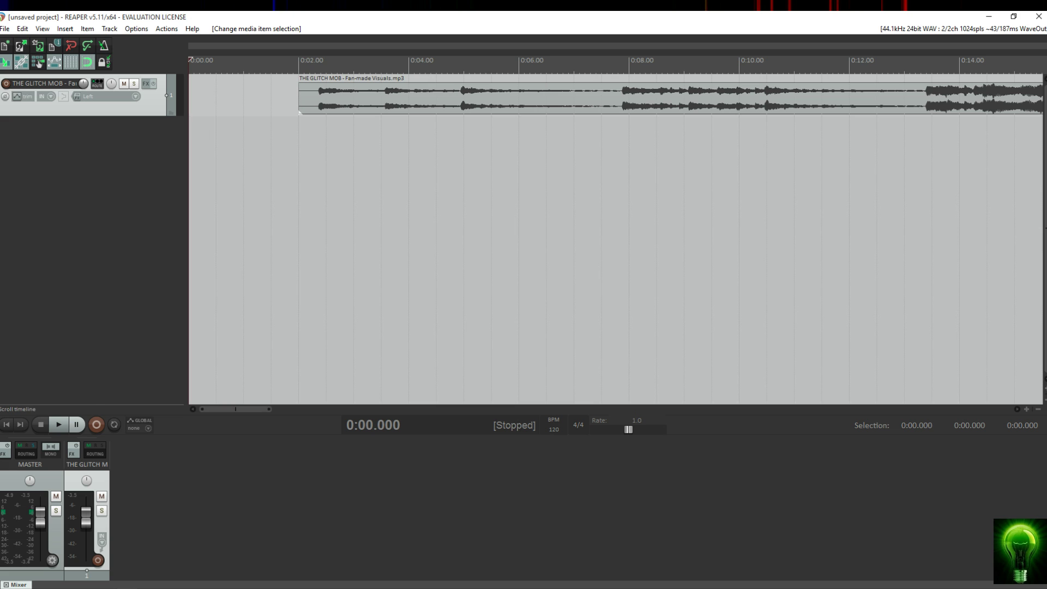
left_click(65, 29)
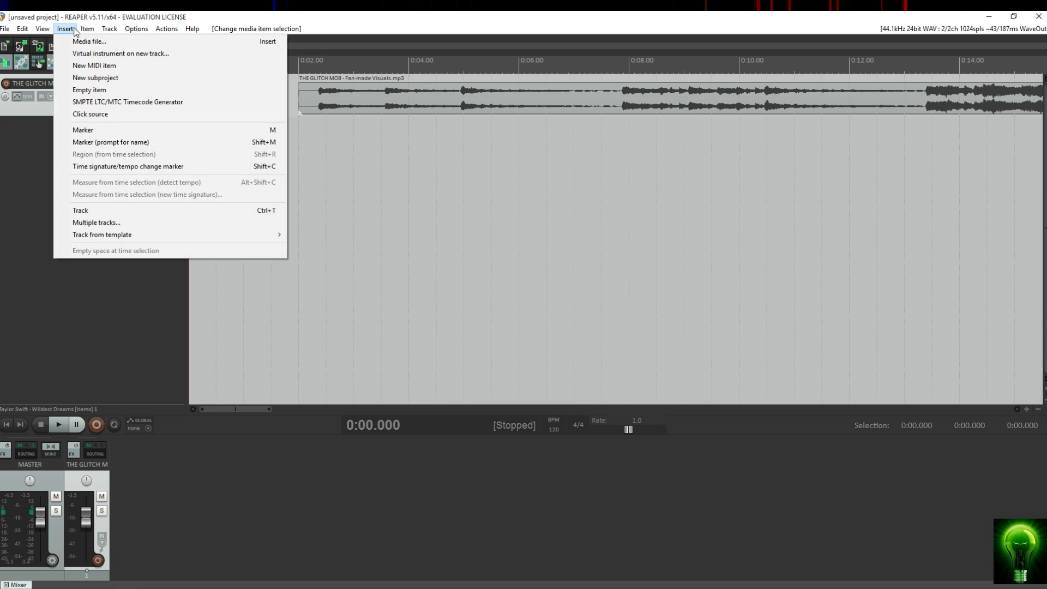
left_click(93, 102)
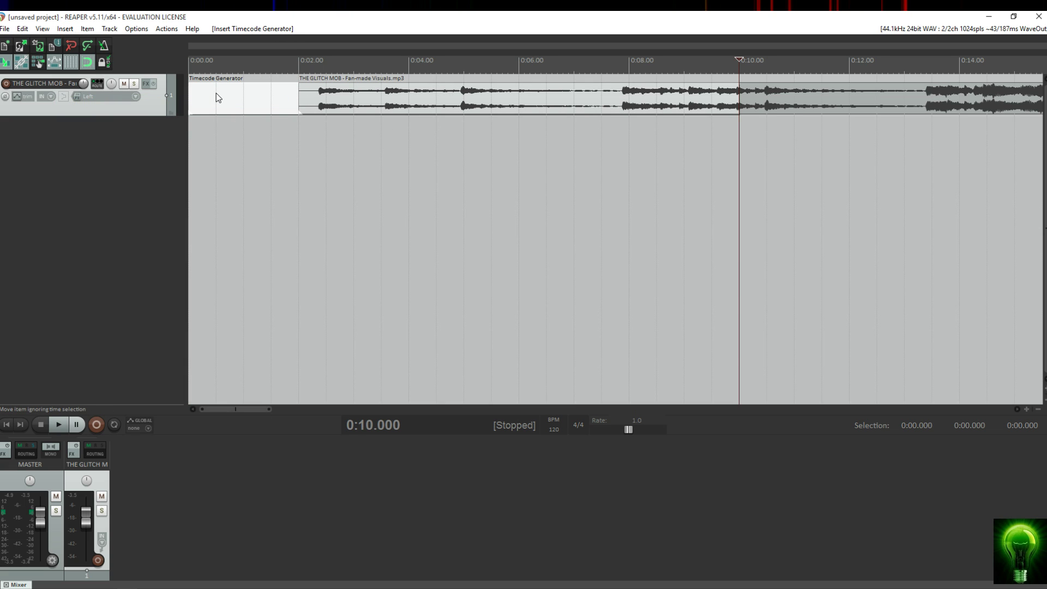
left_click_drag(216, 94, 214, 145)
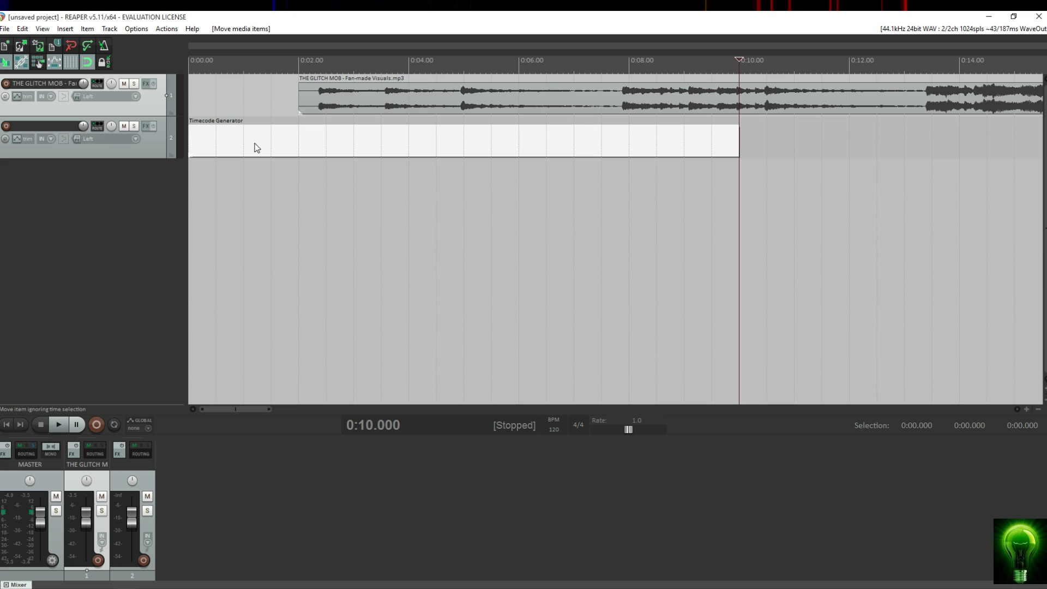
scroll(739, 140, "down", 10)
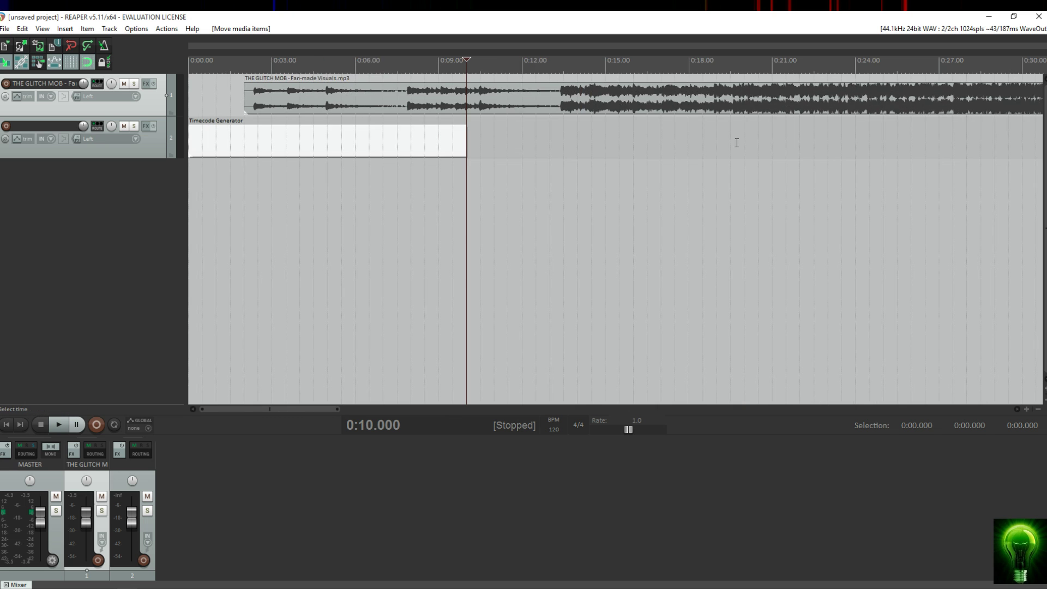
left_click_drag(238, 140, 993, 141)
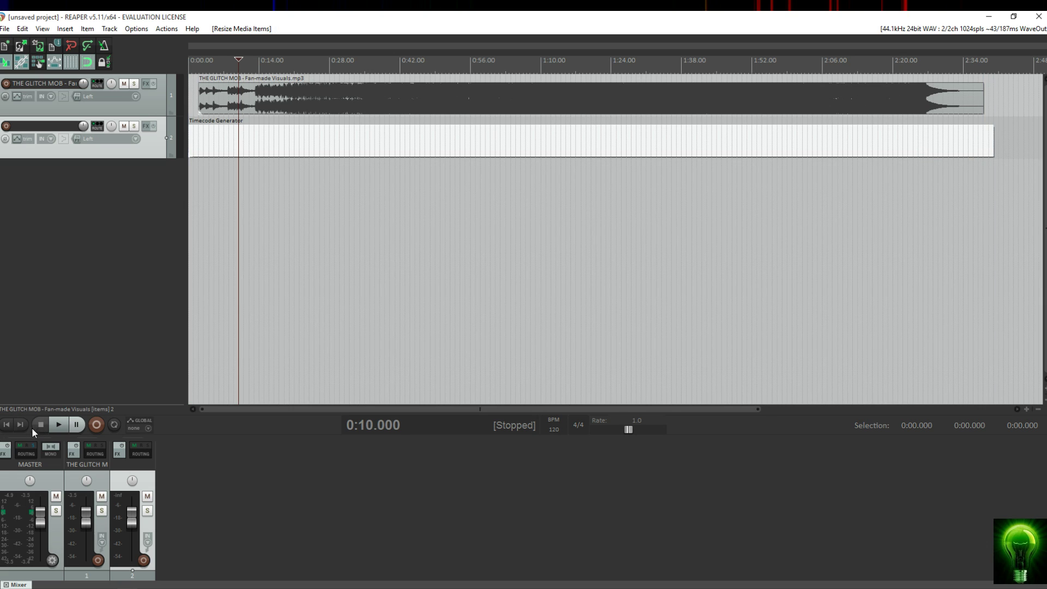
Play the timecode from the project start, then stop it
left_click(7, 424)
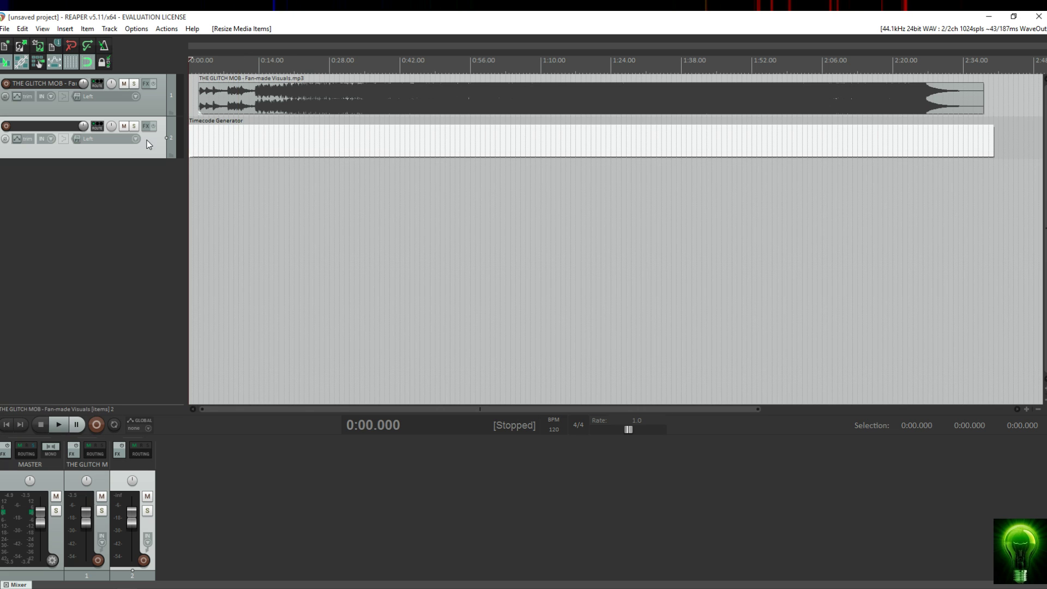
scroll(292, 143, "up", 6)
scroll(292, 143, "down", 1)
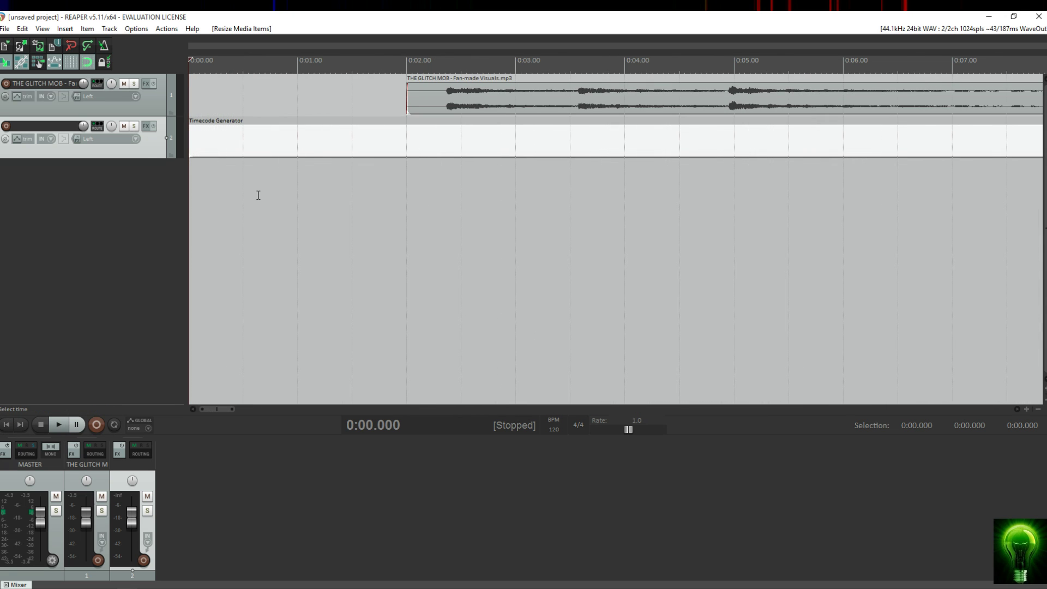
key("space")
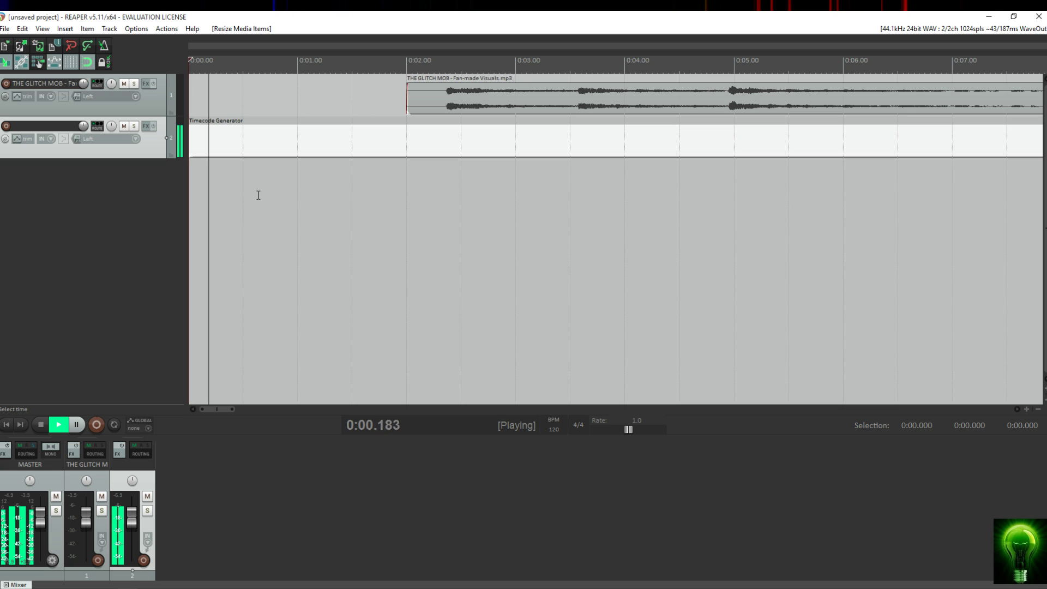
key("space")
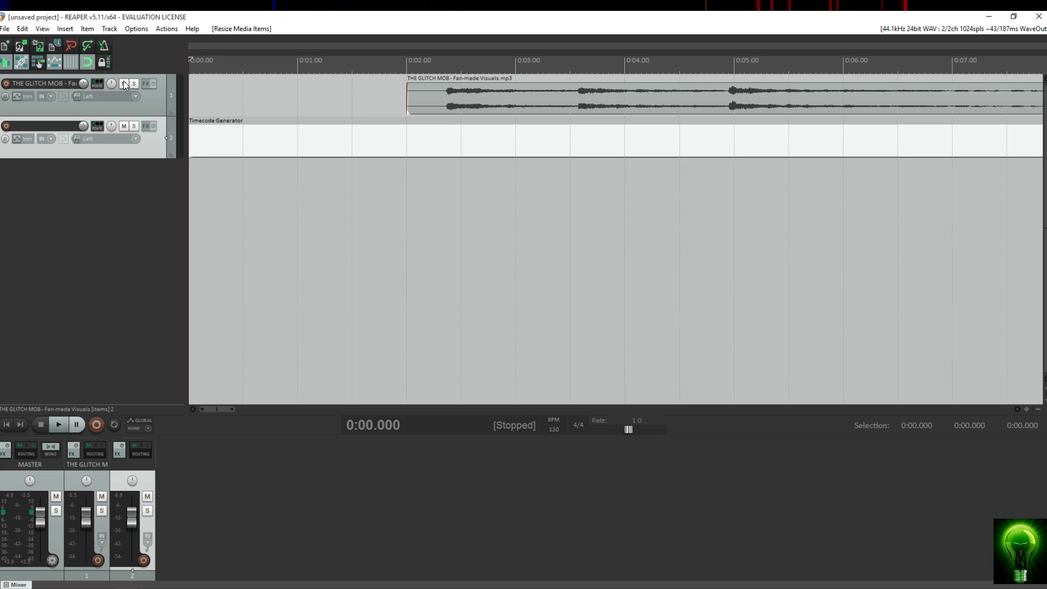
Pan the song track toward the left and the timecode track fully to 100%R
left_click_drag(111, 83, 112, 84)
left_click_drag(112, 126, 111, 103)
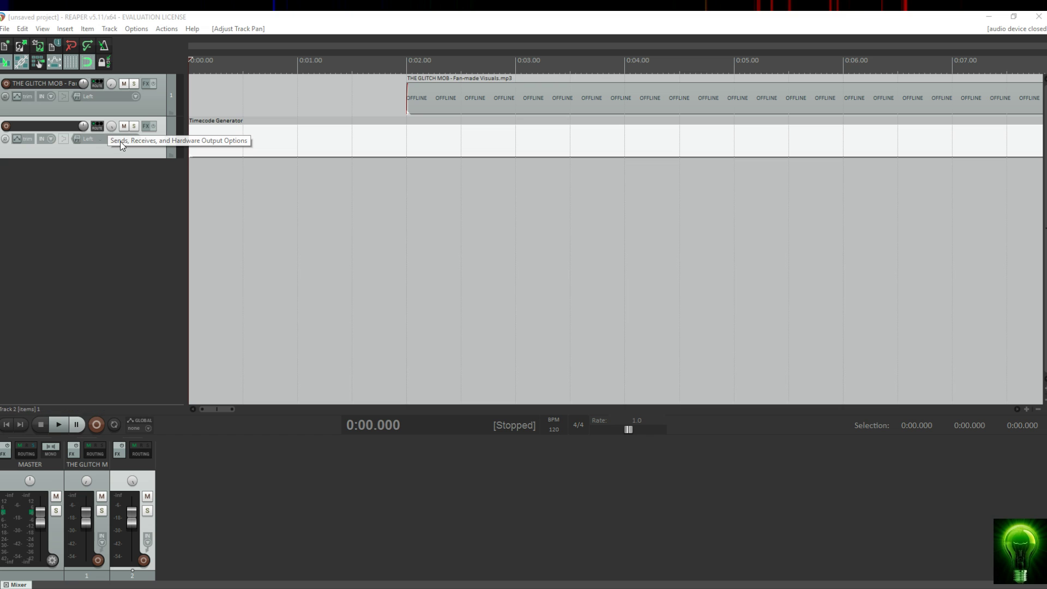
left_click(98, 127)
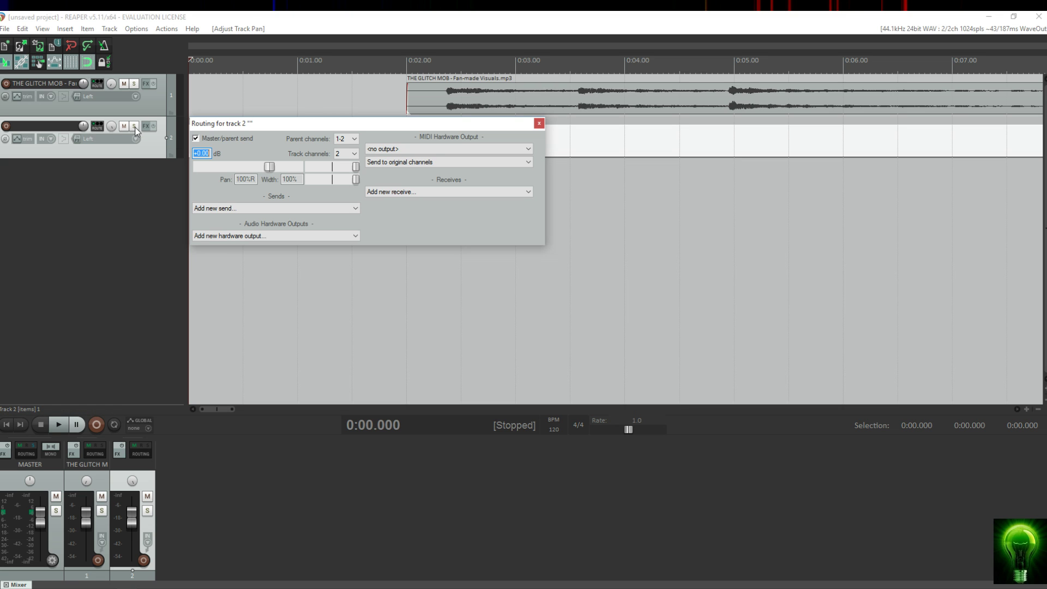
left_click(431, 152)
left_click(424, 161)
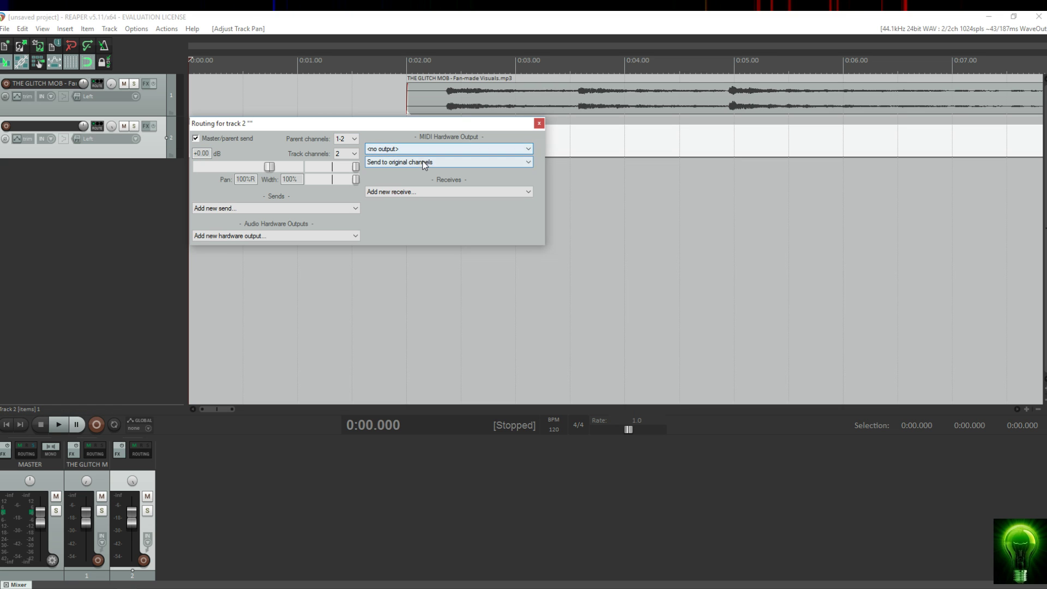
left_click(424, 162)
left_click(421, 153)
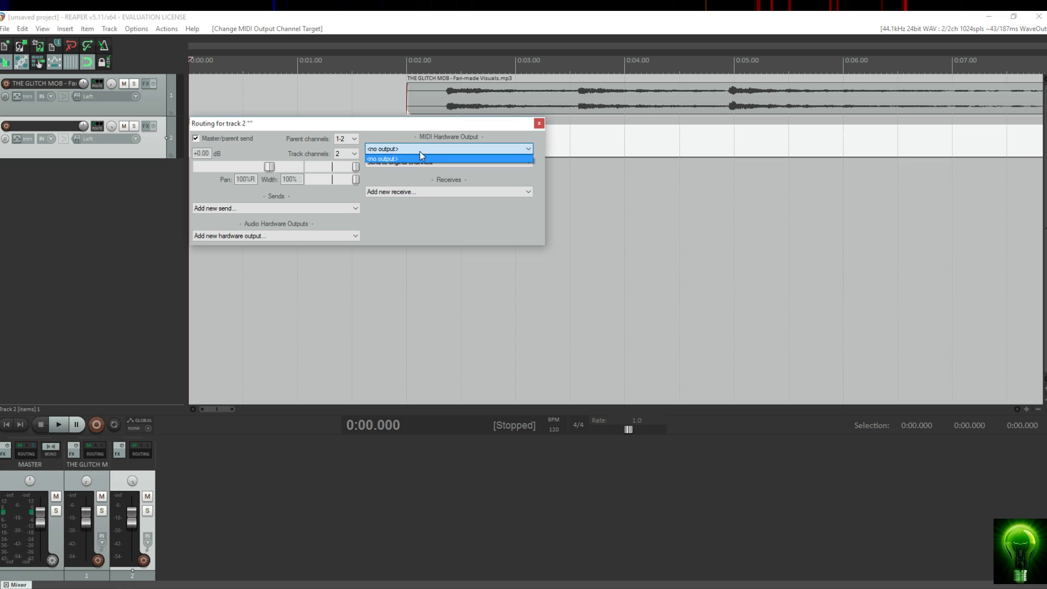
left_click(417, 163)
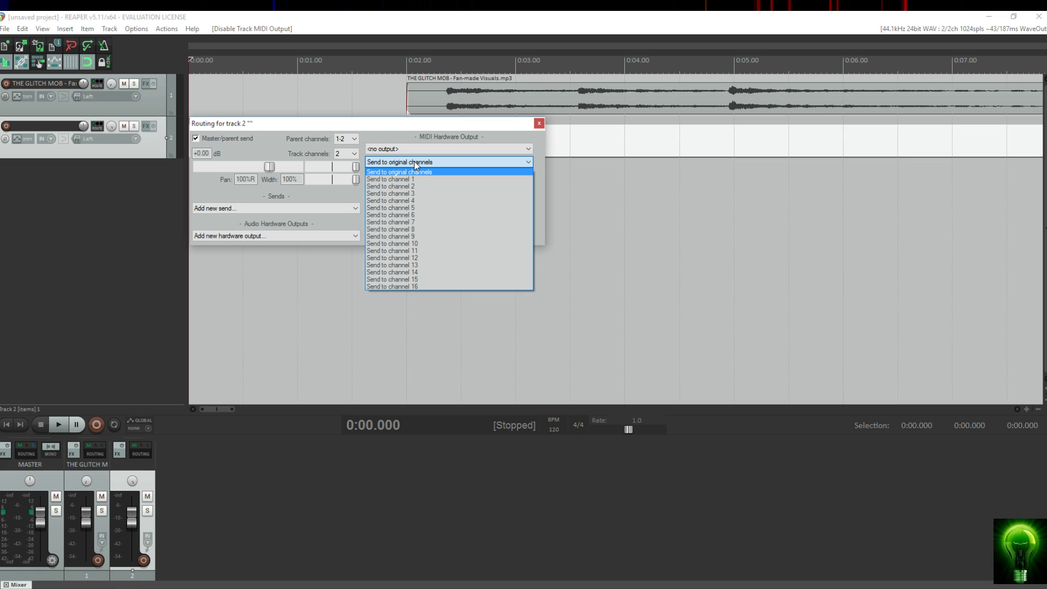
left_click(415, 170)
left_click(420, 149)
left_click(421, 151)
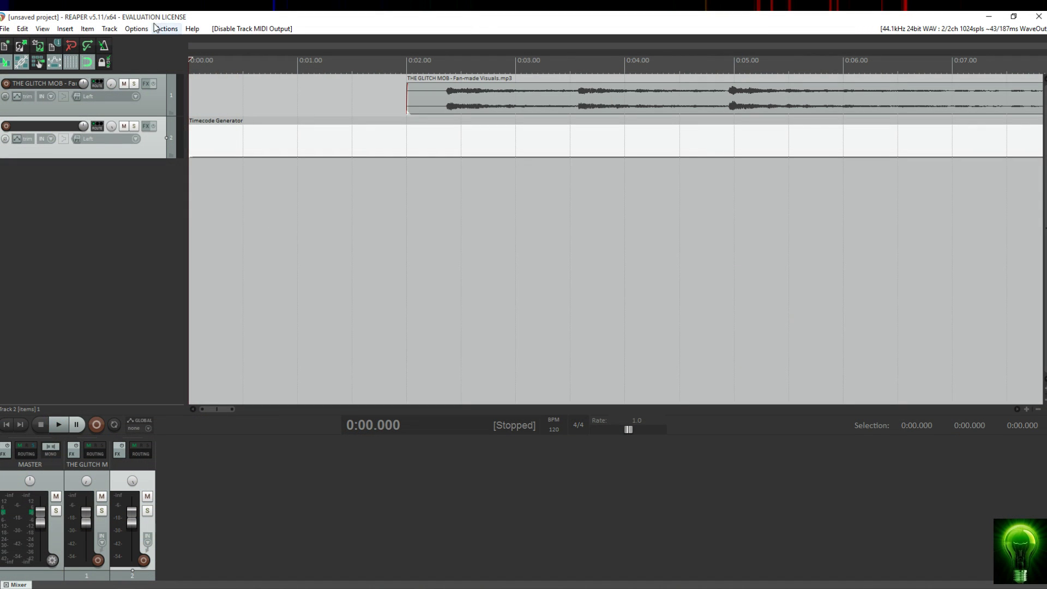
Enable LoopBe Internal MIDI output in MIDI Devices preferences, reset all MIDI devices, and confirm
left_click(136, 29)
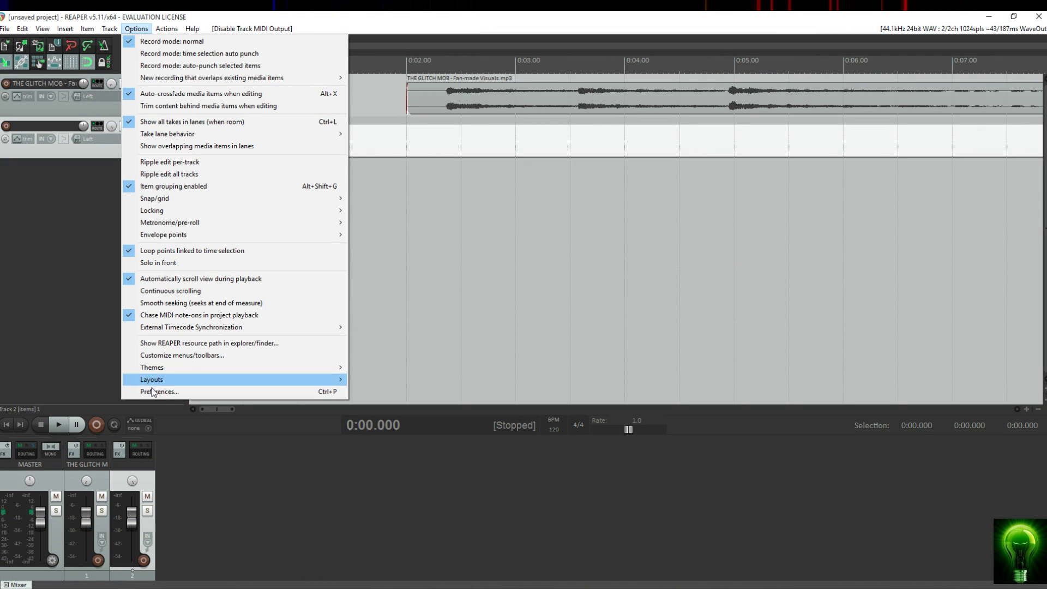
left_click(157, 392)
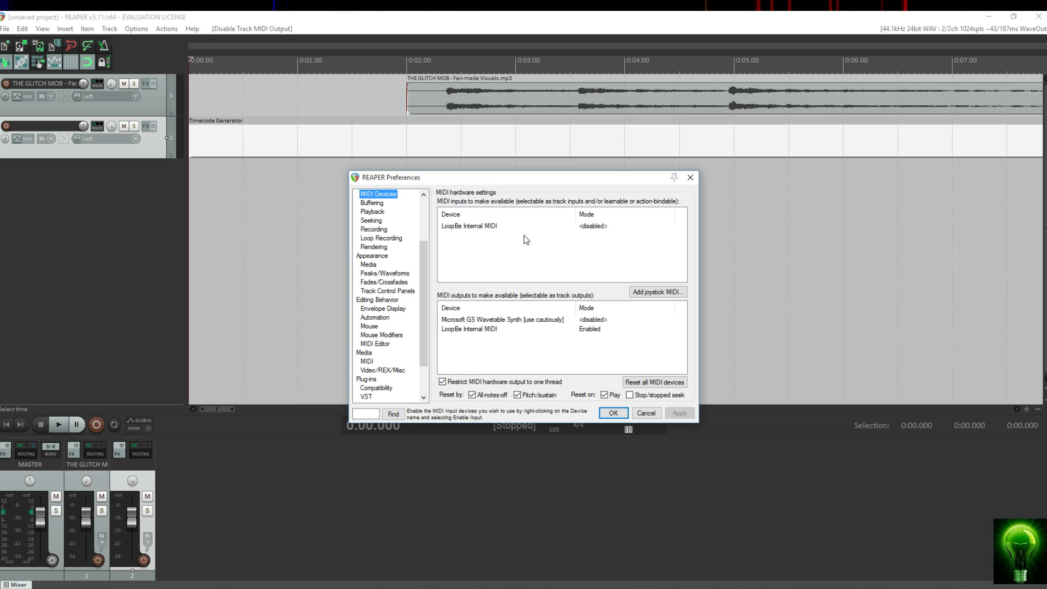
left_click(595, 331)
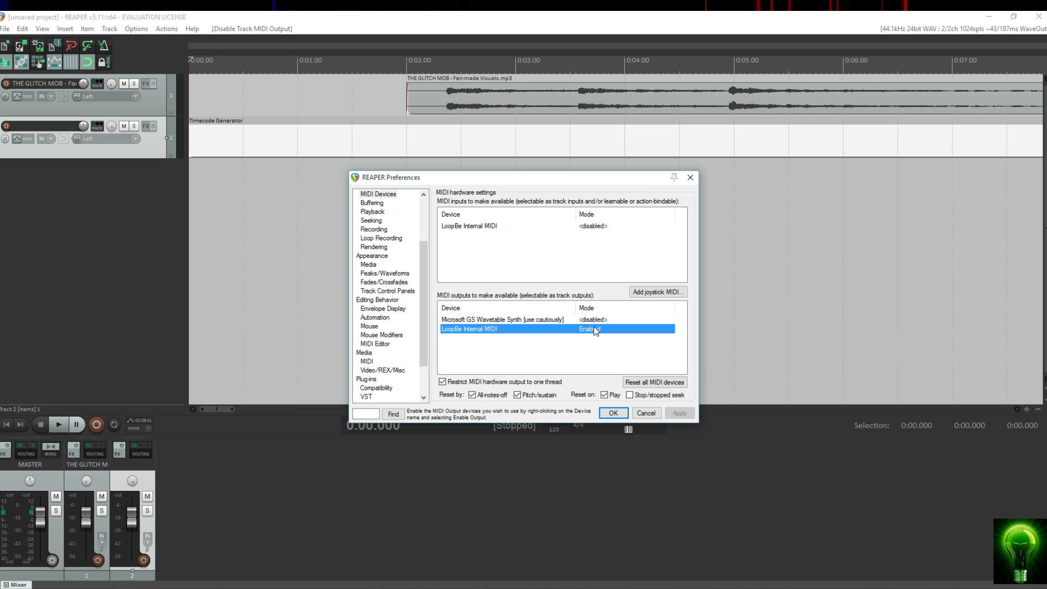
left_click(643, 382)
left_click(613, 413)
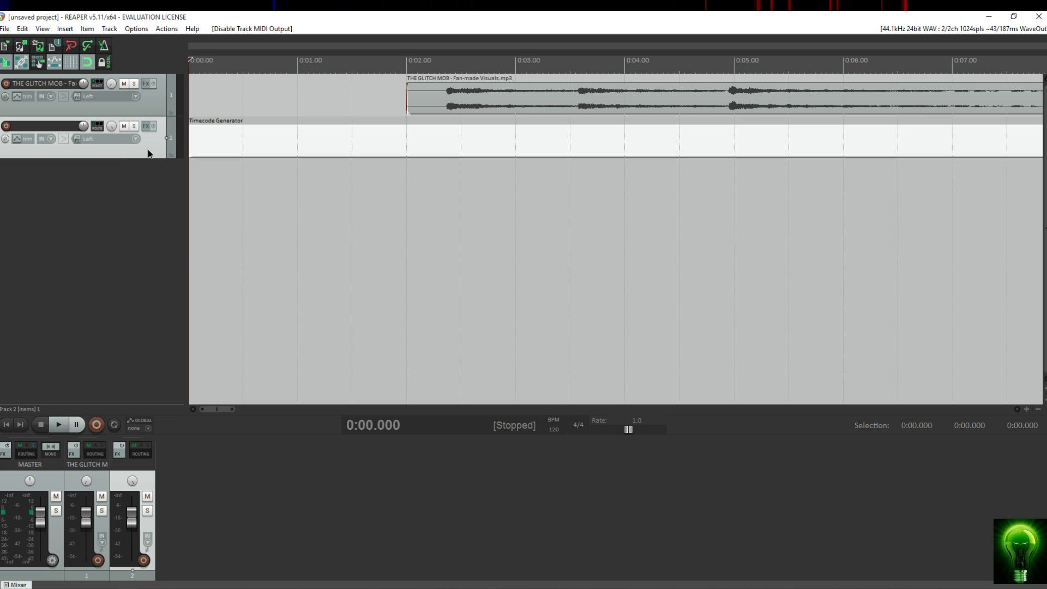
Set track 2's MIDI Hardware Output to LoopBe Internal MIDI in its routing window
left_click(97, 127)
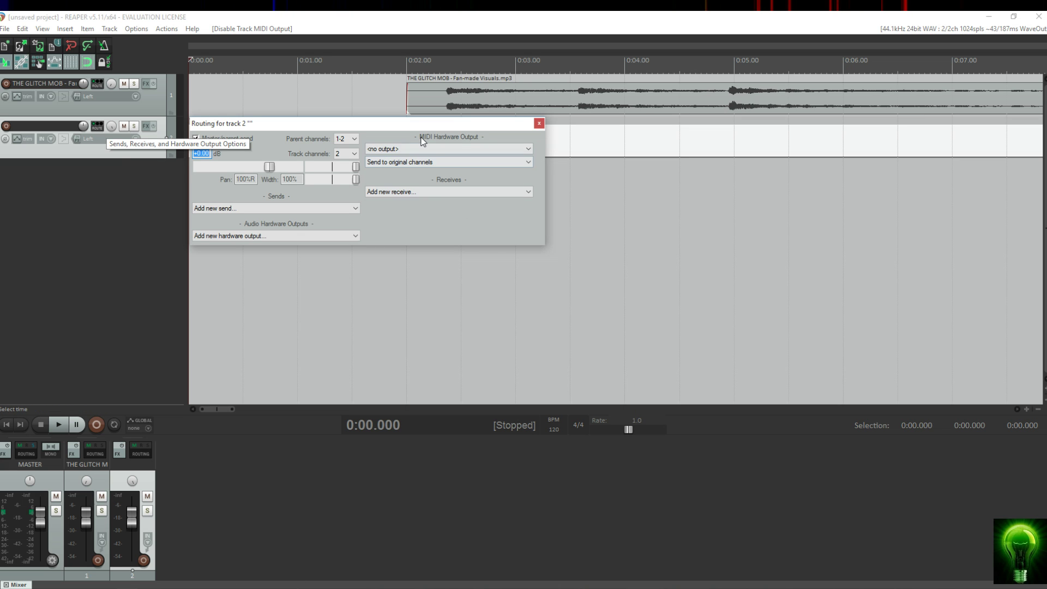
left_click(425, 147)
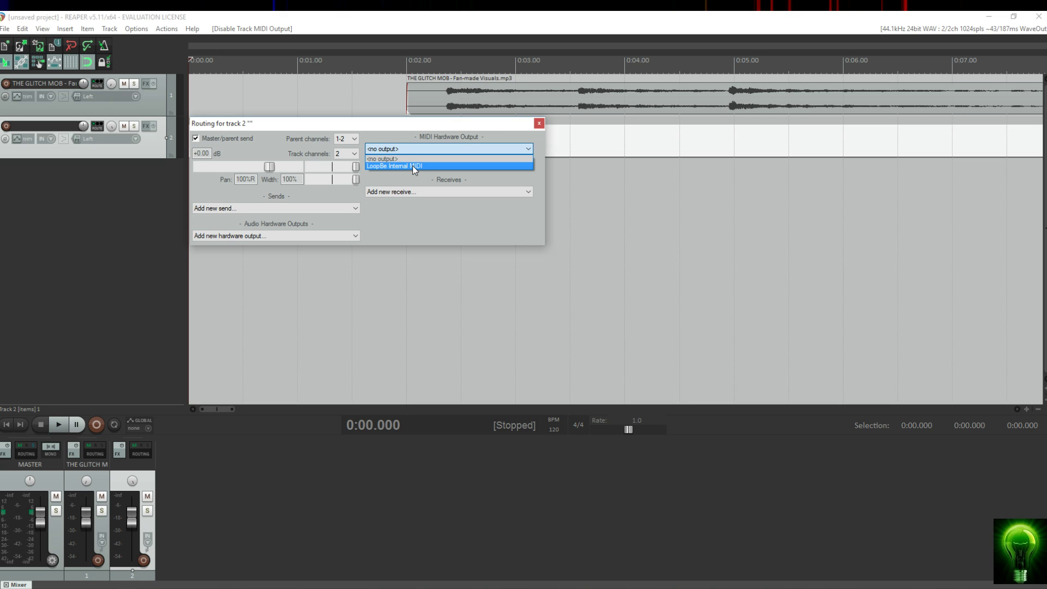
left_click(412, 165)
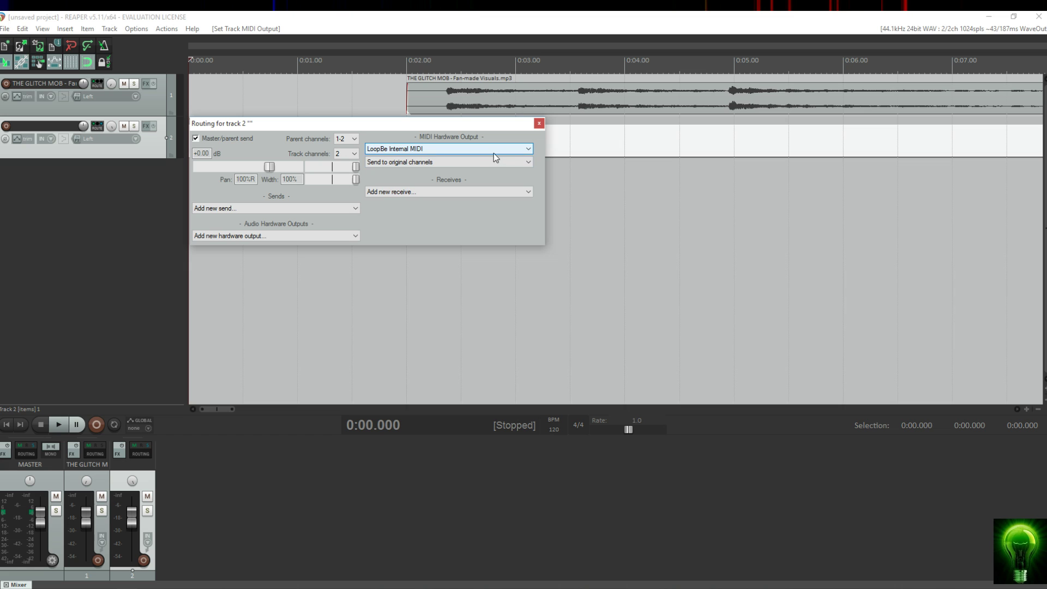
left_click(539, 125)
Reopen track 2's routing and reselect LoopBe Internal MIDI as its MIDI hardware output
left_click(98, 127)
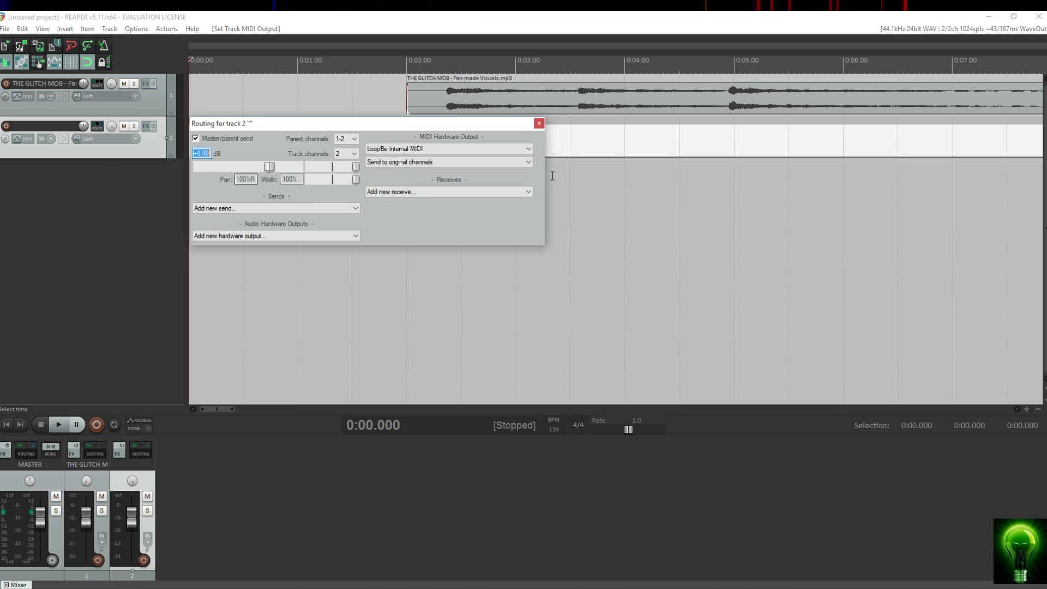
left_click(539, 124)
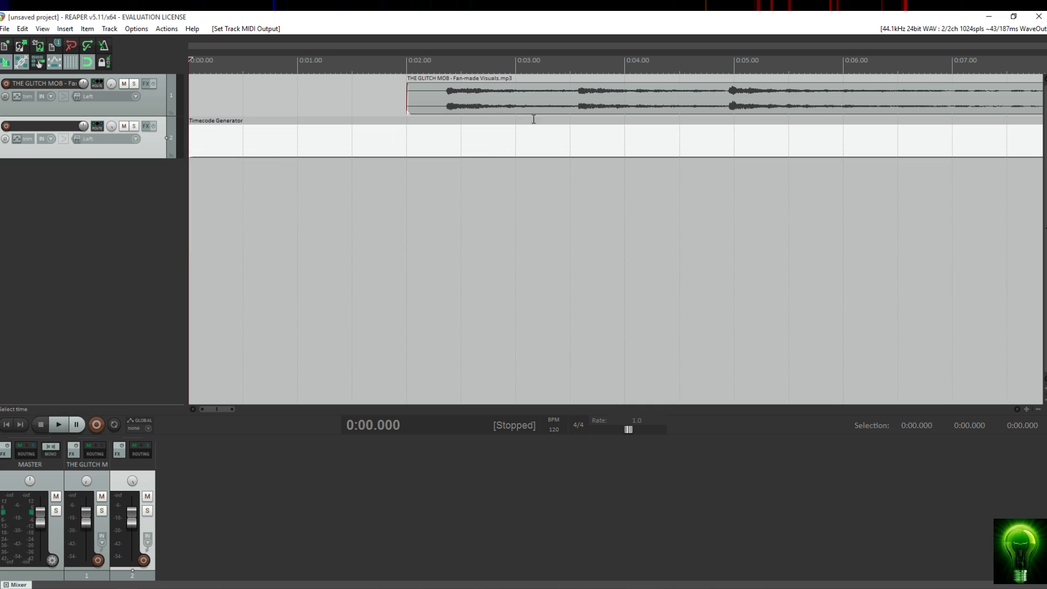
left_click(97, 126)
left_click(421, 149)
left_click(420, 149)
left_click(420, 149)
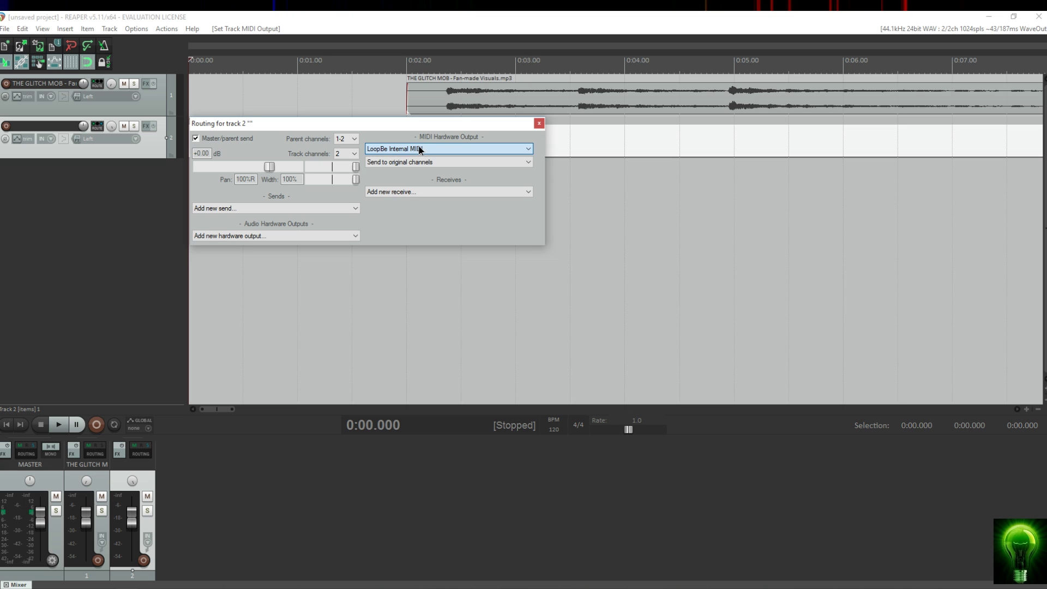
left_click(420, 166)
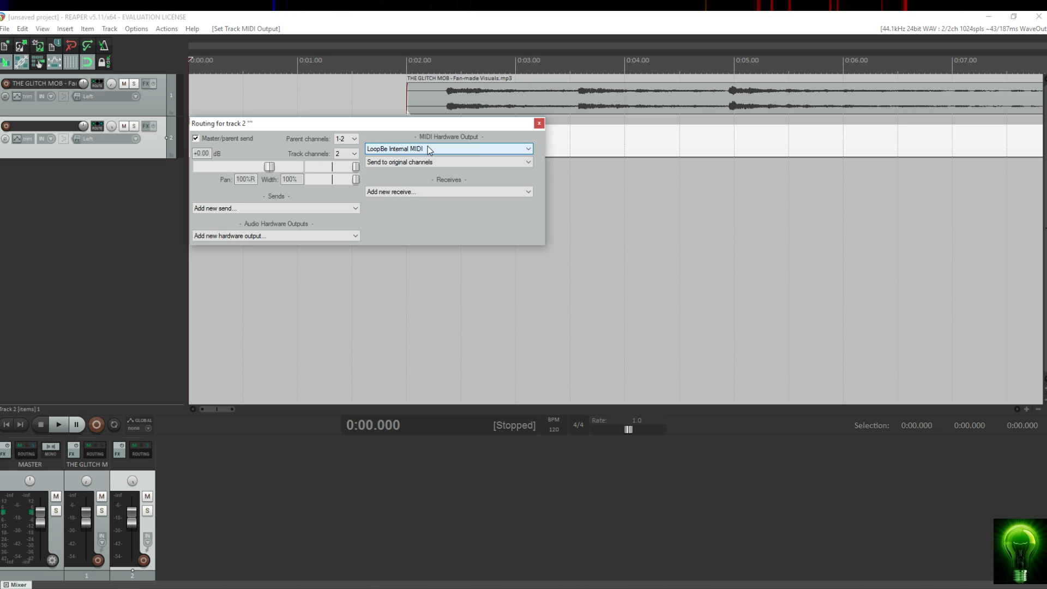
left_click(539, 124)
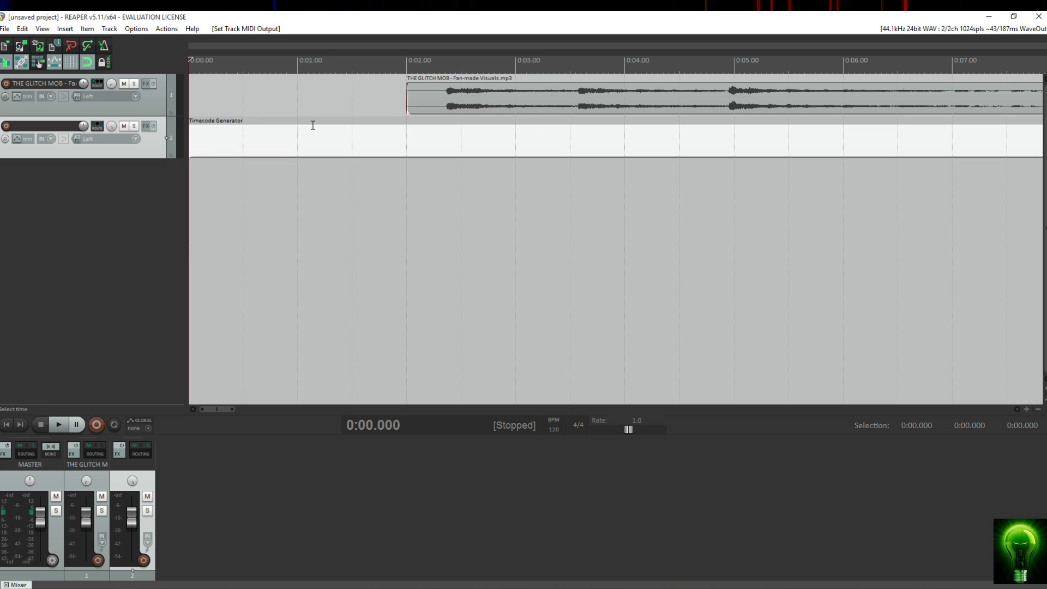
left_click(134, 31)
left_click(163, 391)
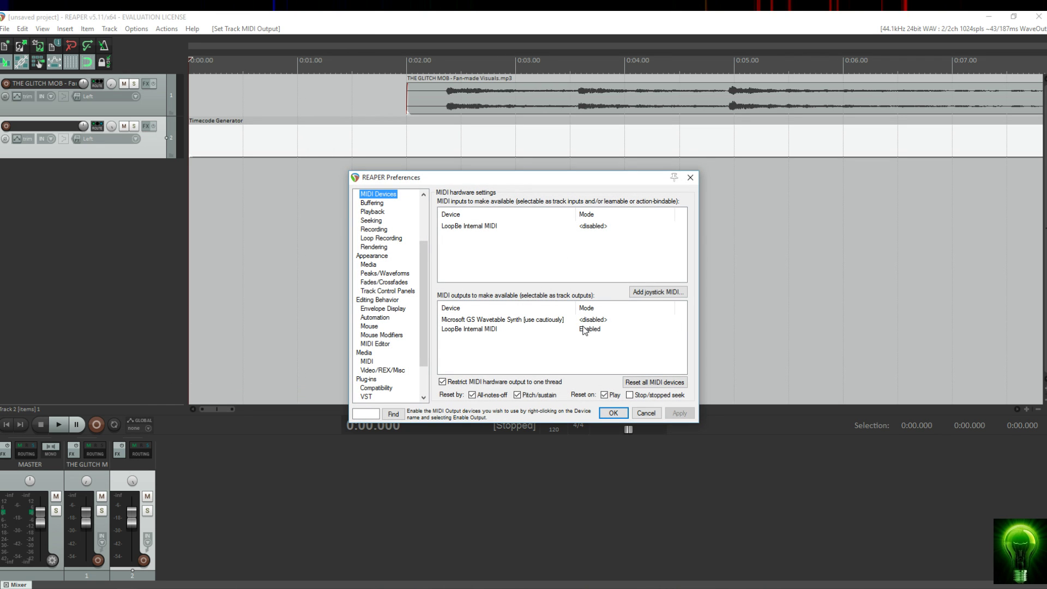
left_click(473, 330)
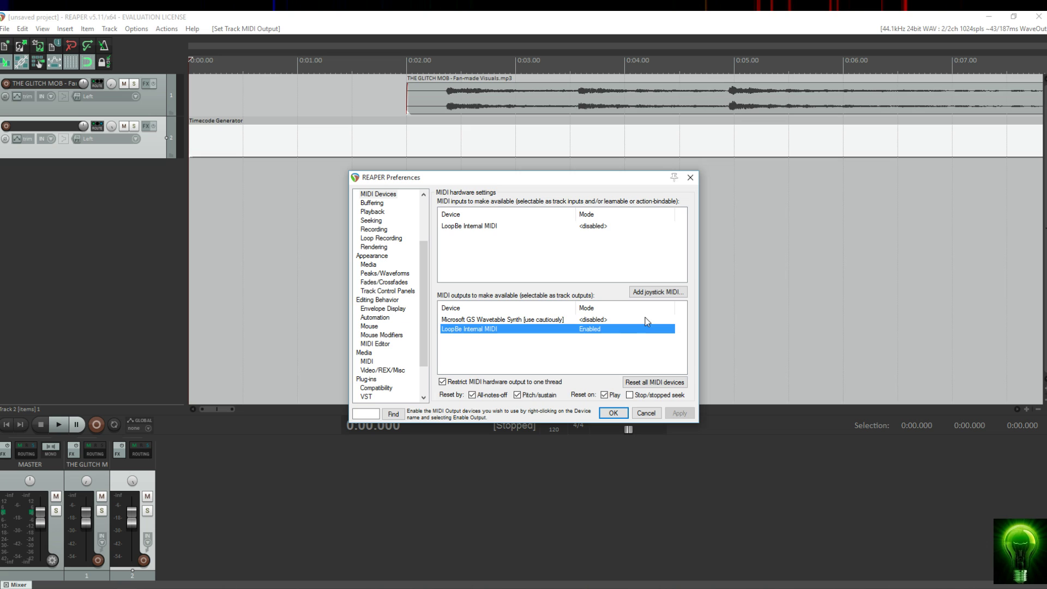
right_click(598, 329)
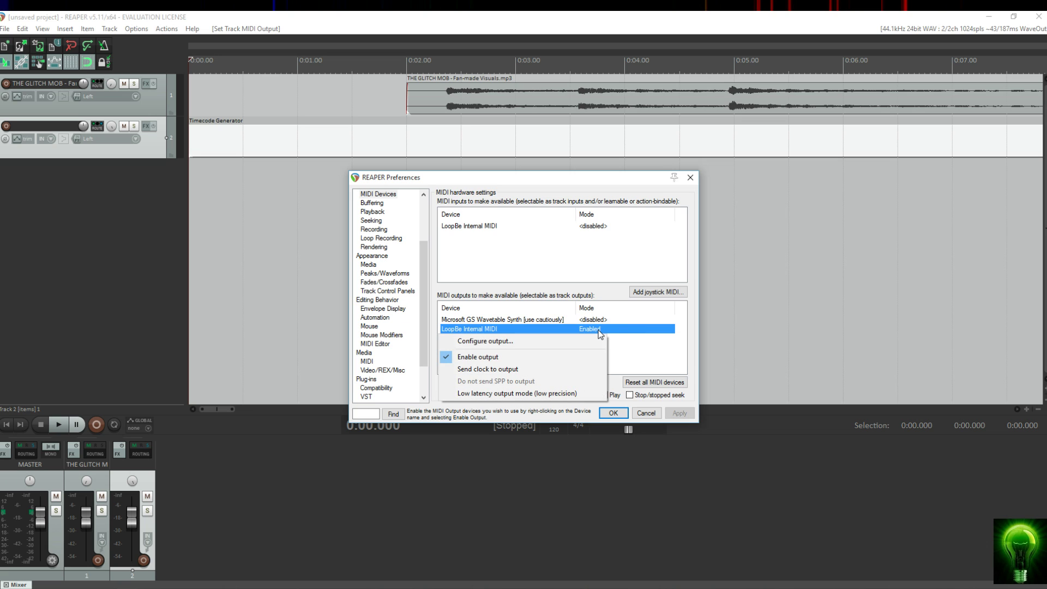
left_click(658, 365)
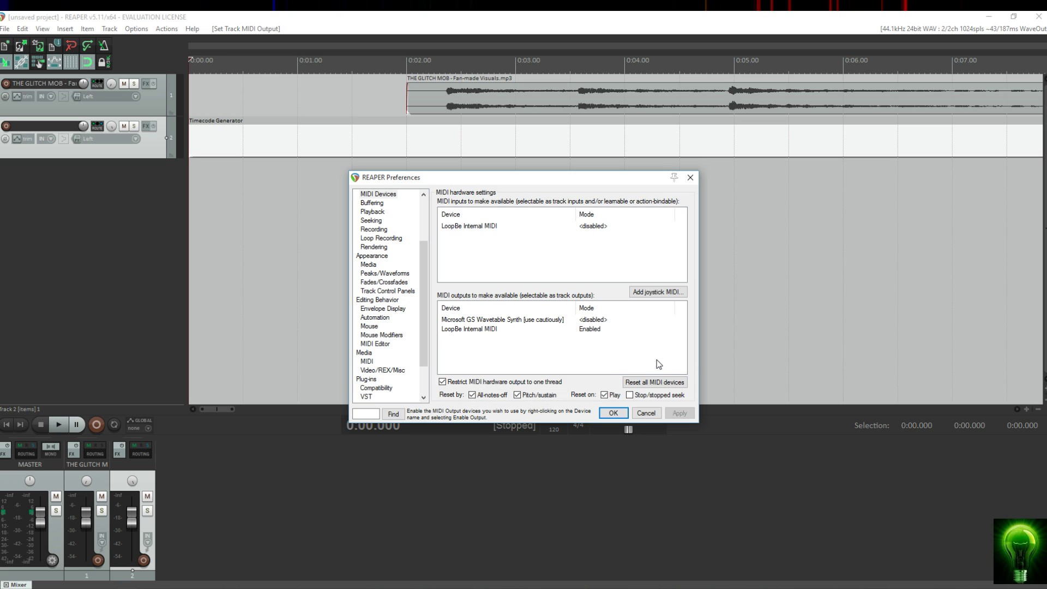
right_click(442, 321)
left_click(658, 344)
left_click(613, 412)
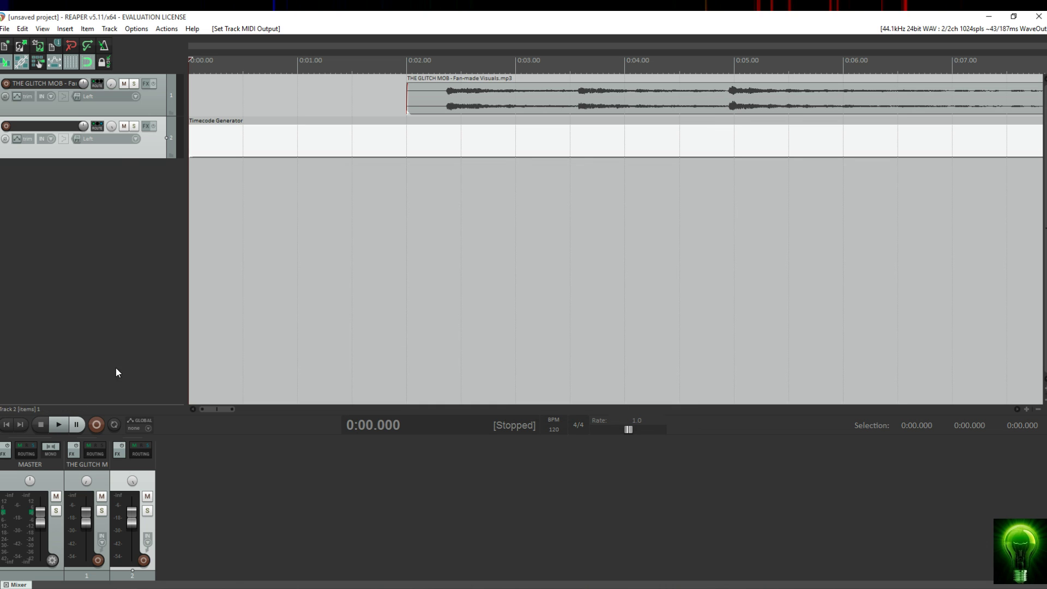
Test-play the timecode track, stop it, and bring up the Timecode Generator item's context menu
left_click(59, 425)
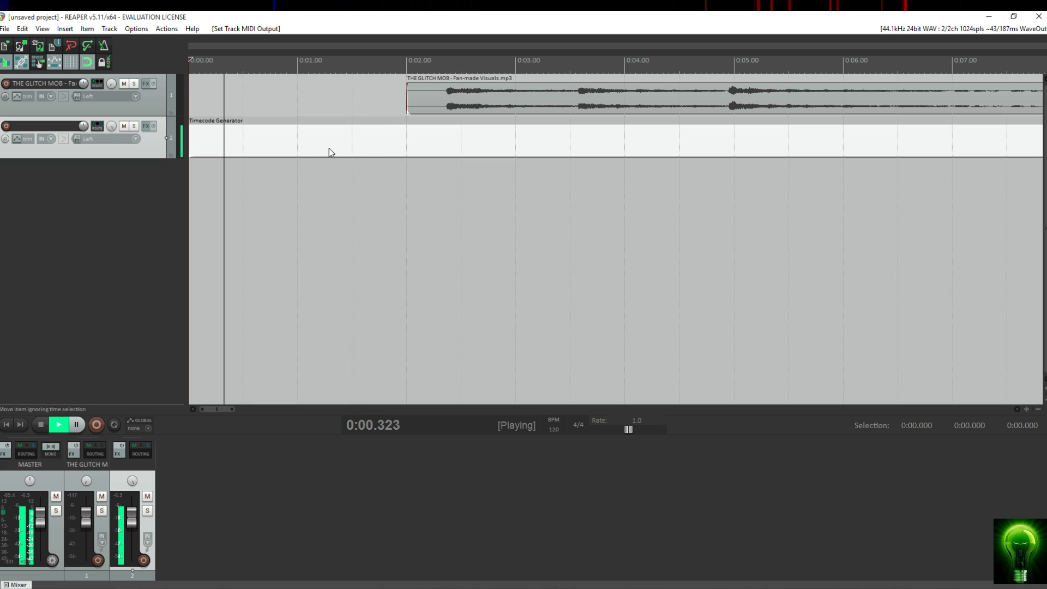
key("space")
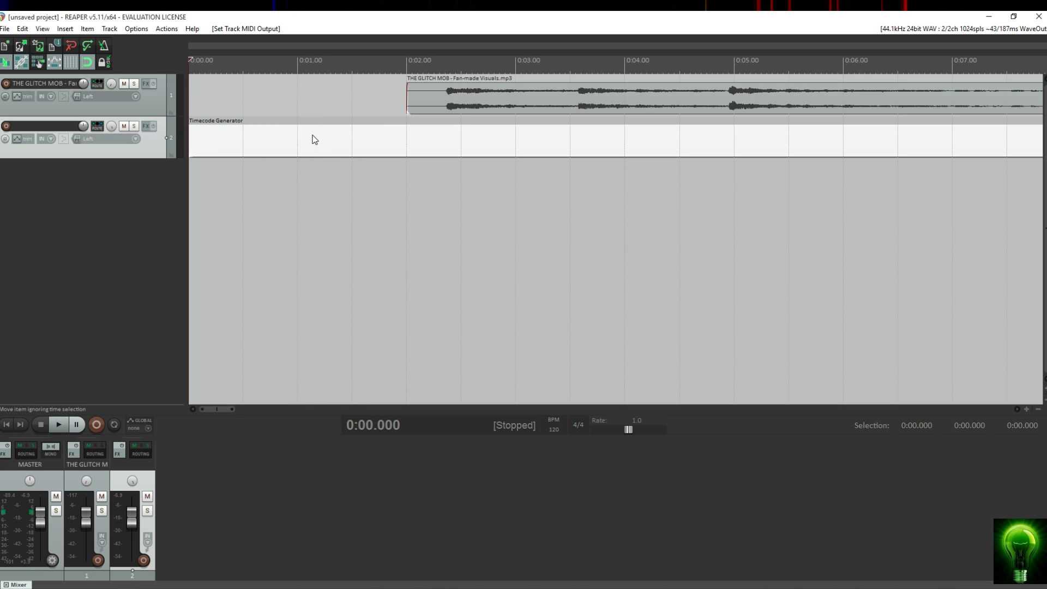
right_click(315, 140)
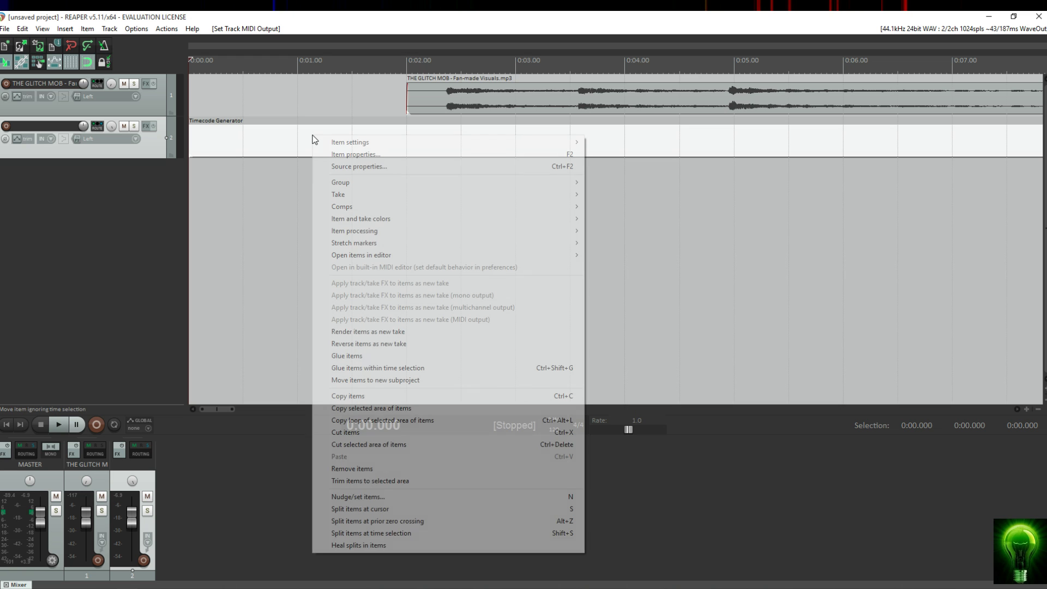
Switch the Timecode Generator's source properties to Send MIDI (MTC), then play and stop to test
left_click(356, 167)
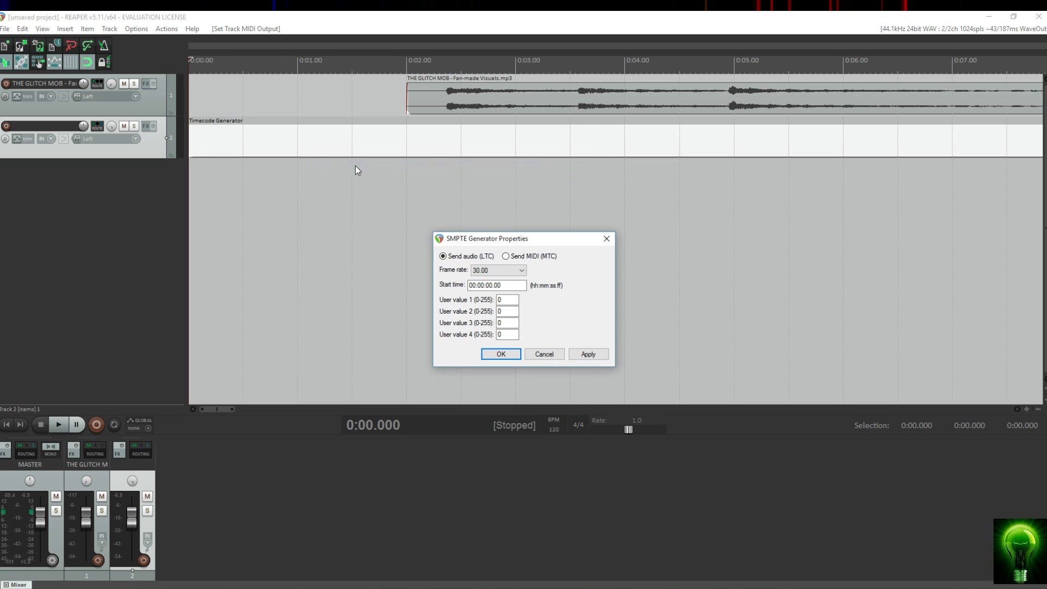
left_click(514, 258)
left_click(514, 287)
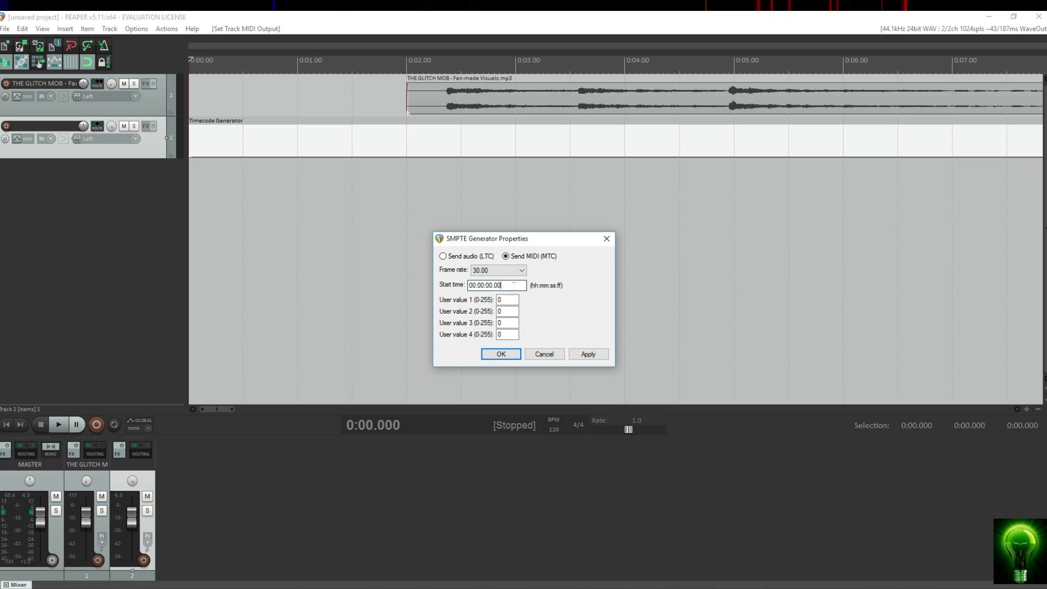
left_click(500, 355)
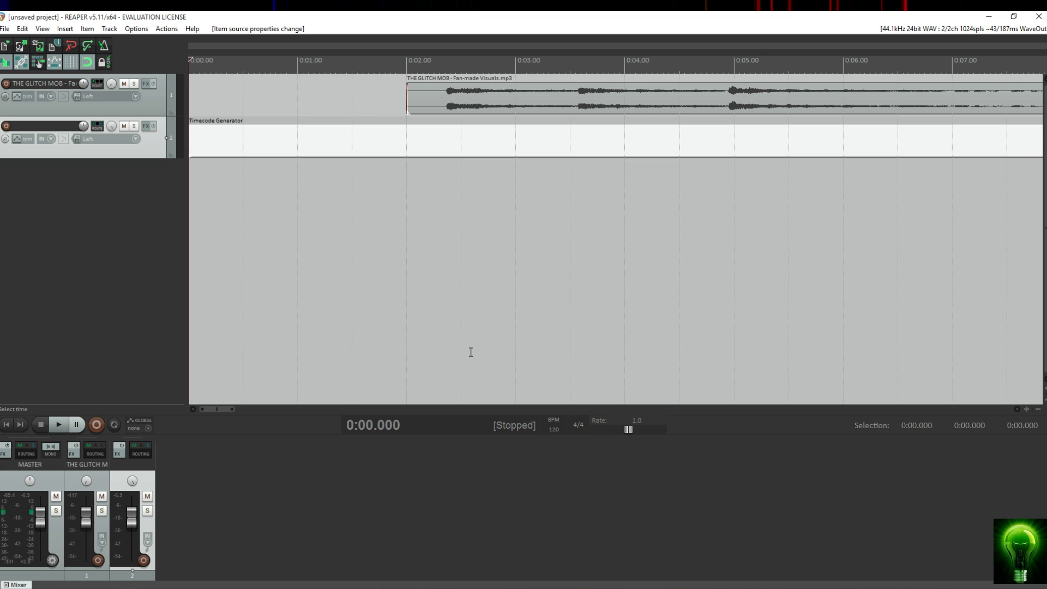
left_click(58, 424)
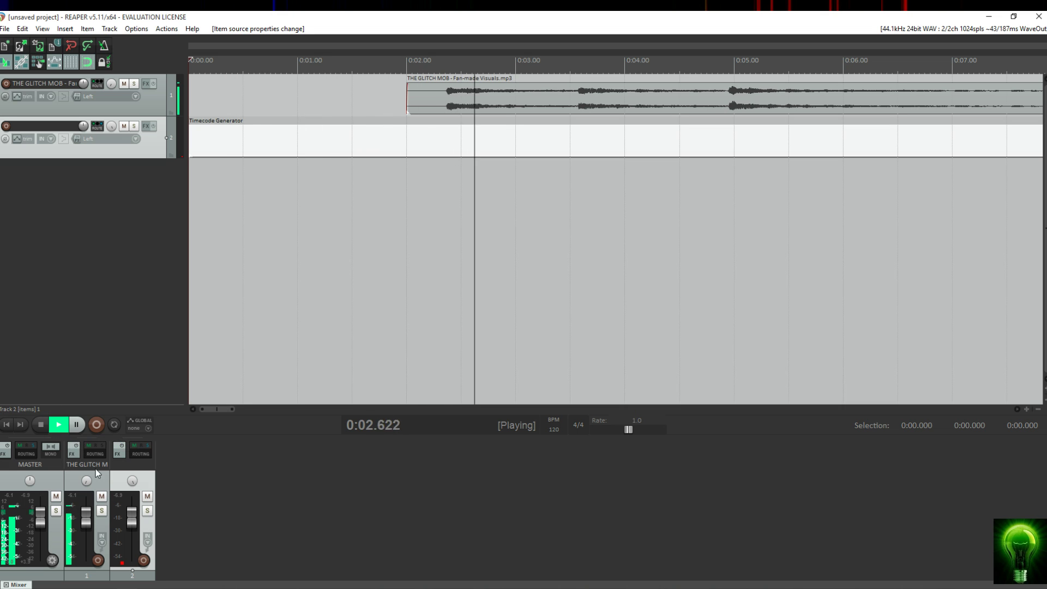
left_click(41, 425)
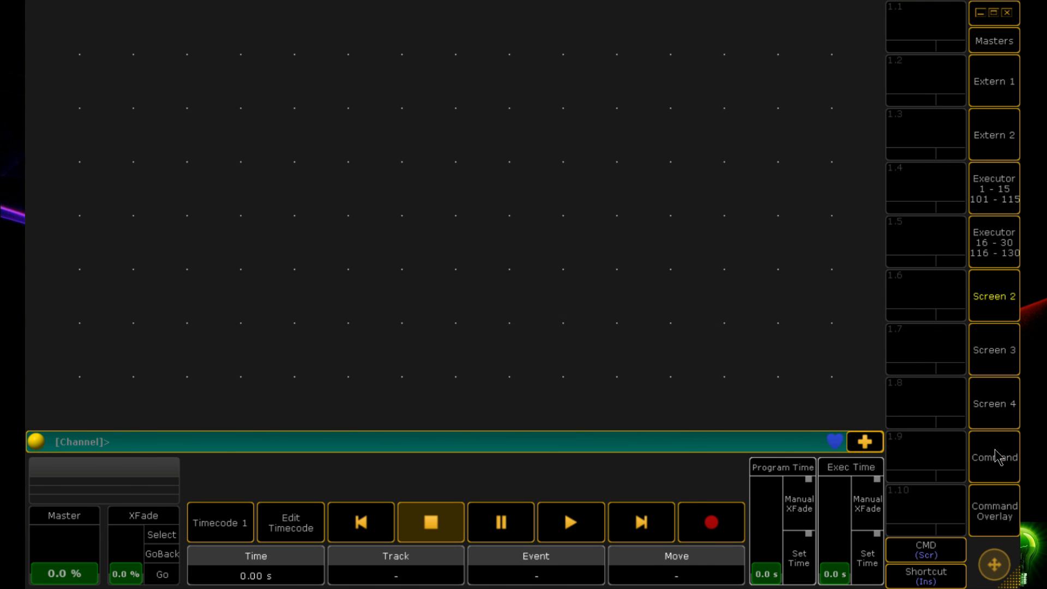
Bring up the command screen layout in grandMA2 onPC
left_click(995, 453)
left_click(447, 219)
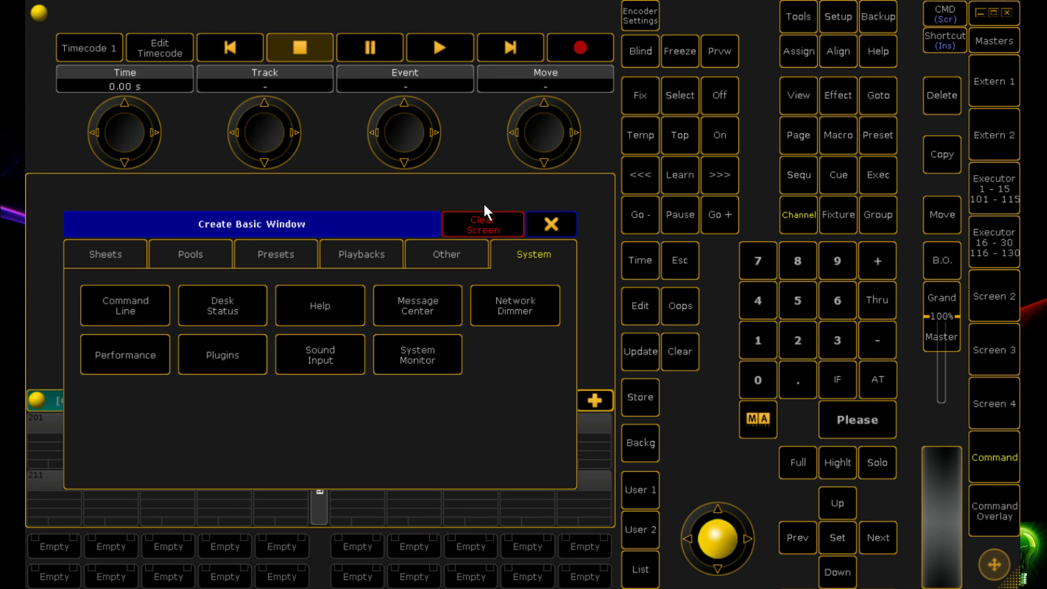
left_click(561, 217)
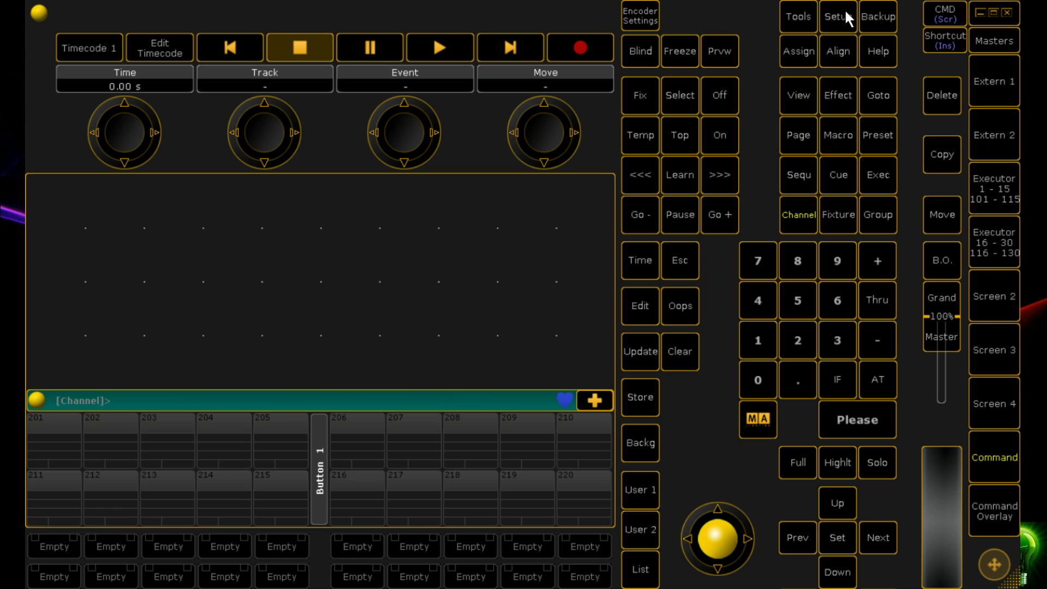
left_click(987, 304)
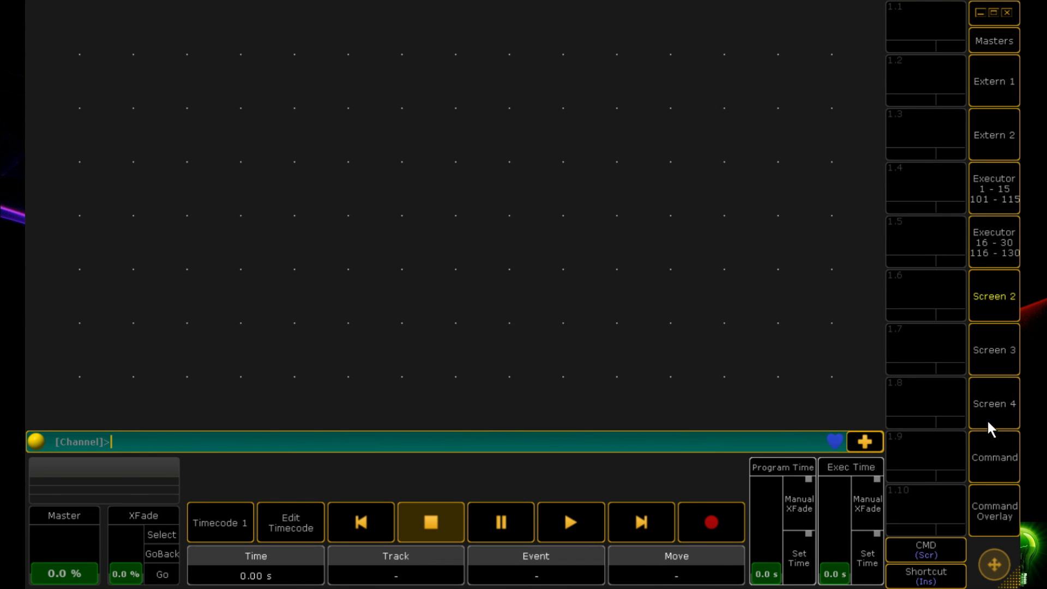
left_click(994, 451)
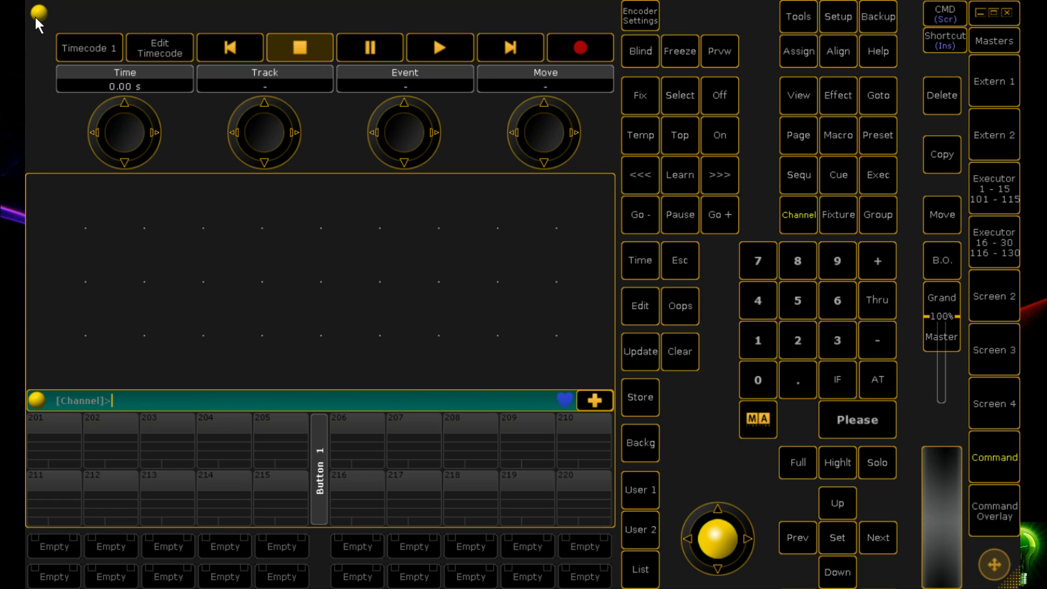
Create a New Show with Check All, choosing Don't Save for the old show, and close Backup
left_click(879, 19)
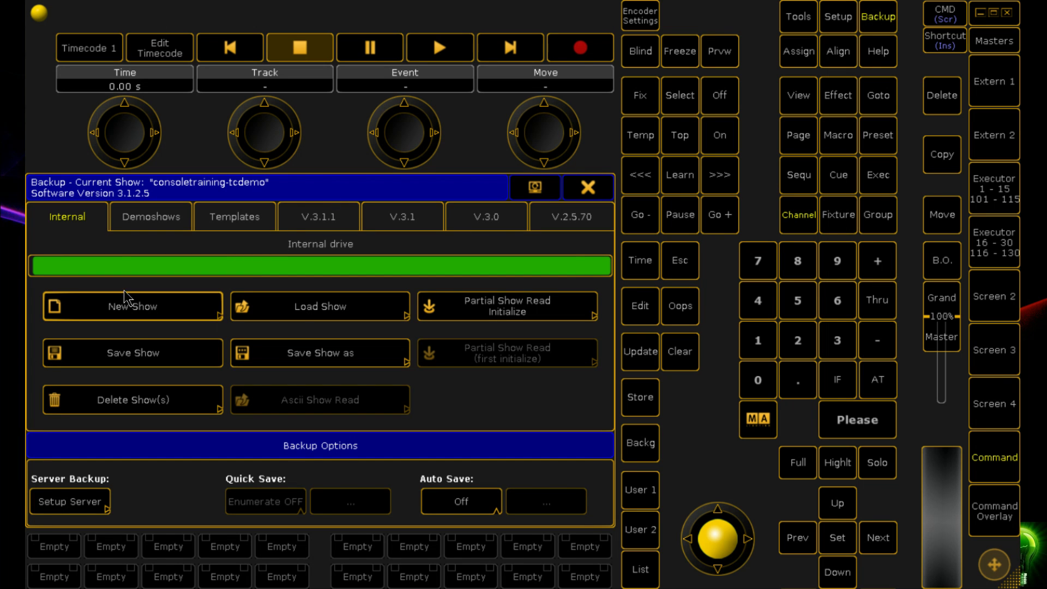
left_click(174, 305)
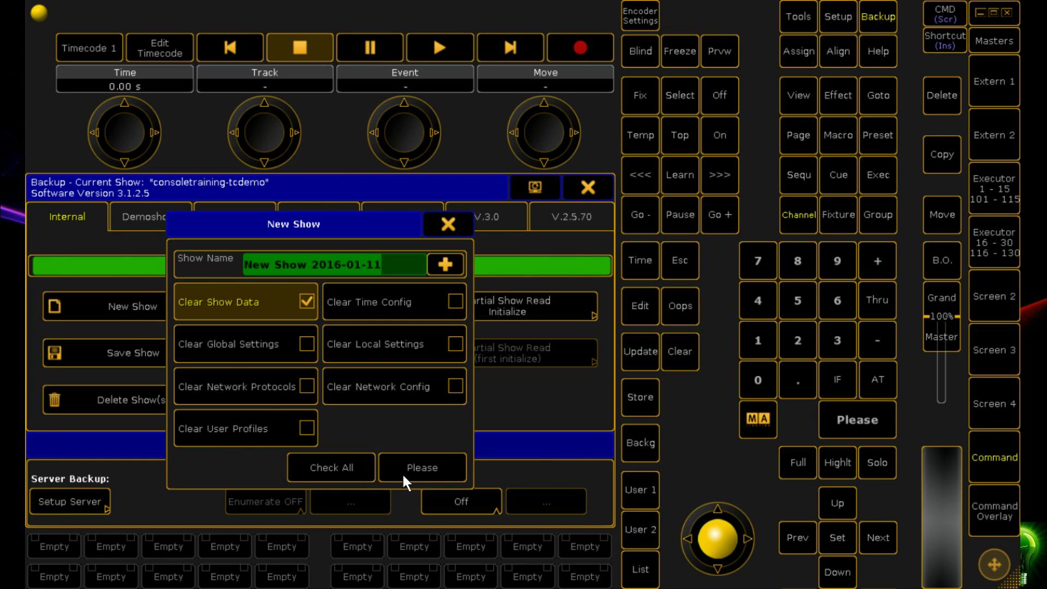
left_click(342, 467)
left_click(446, 467)
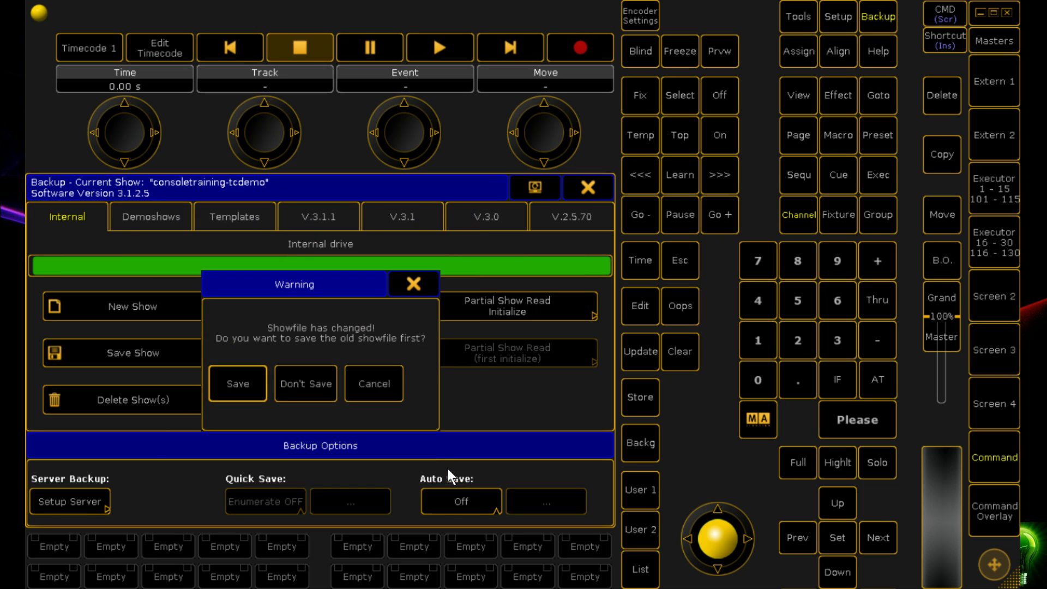
left_click(311, 367)
left_click(588, 187)
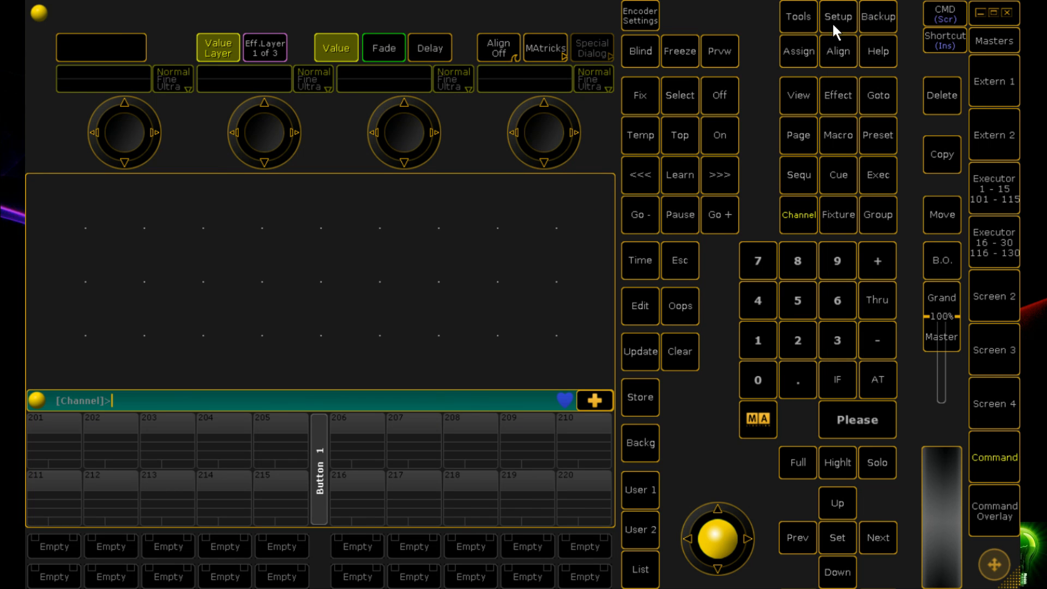
Open onPC Options at the MIDI settings with MIDI In set to LoopBe Internal MIDI
left_click(42, 11)
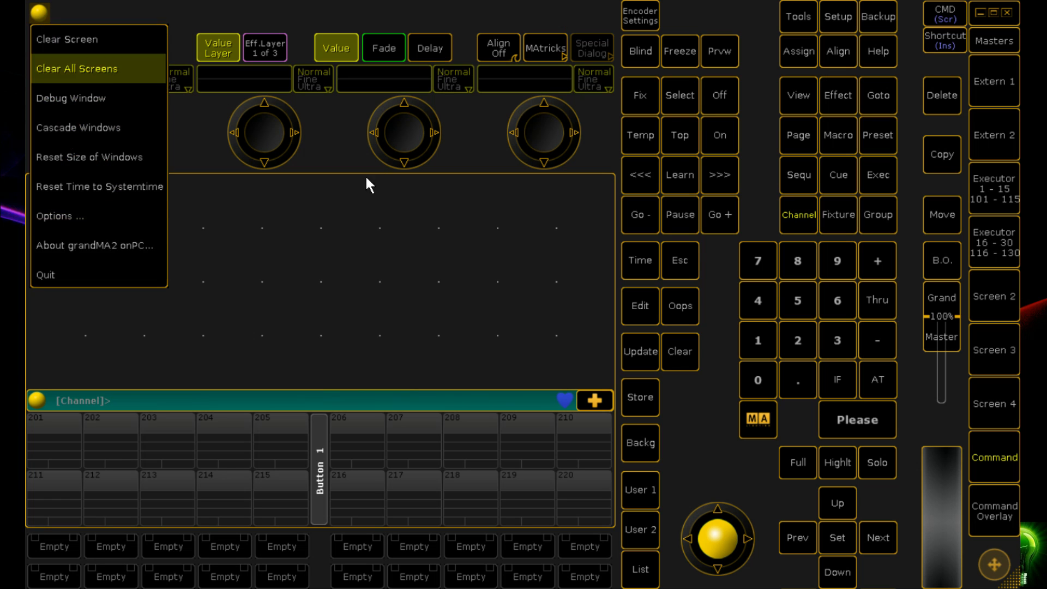
left_click(107, 216)
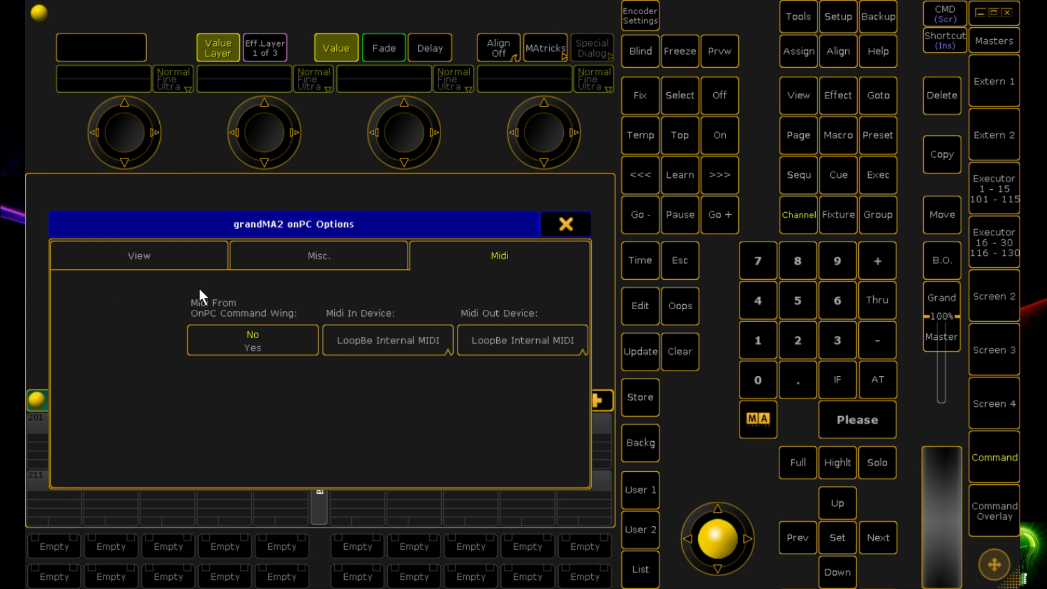
left_click(132, 261)
left_click(500, 255)
left_click(400, 342)
left_click(401, 346)
Set Midi Out Device to LoopBe Internal MIDI, close the options, and show Screen 2
left_click(543, 342)
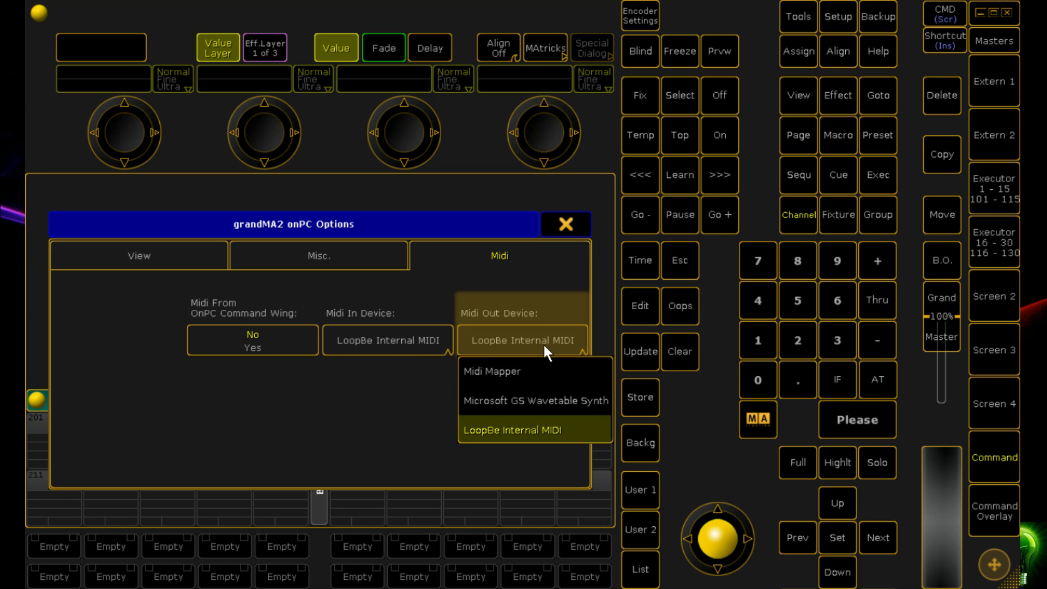
left_click(504, 437)
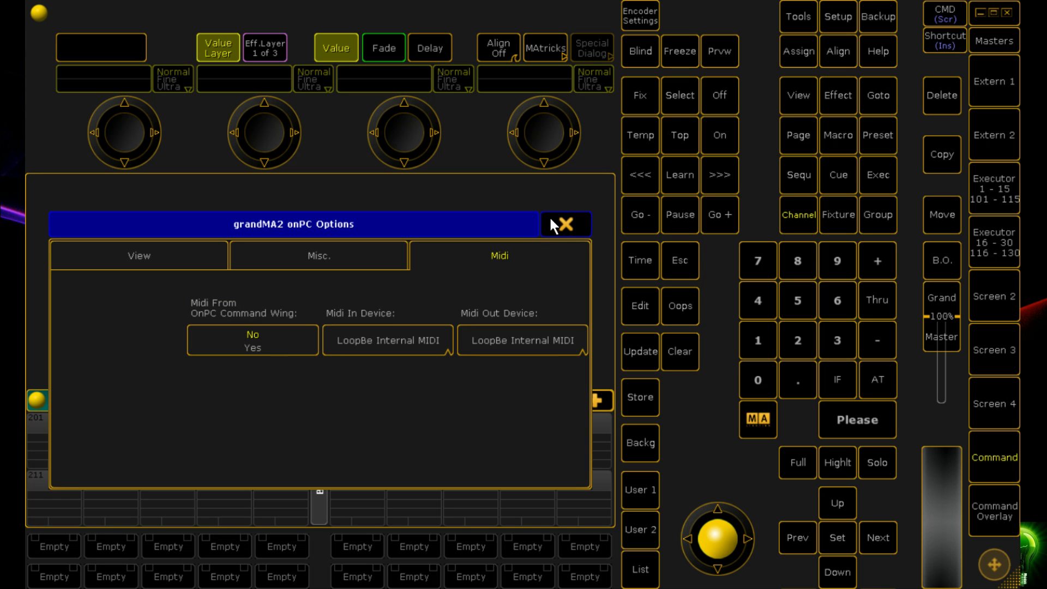
left_click(577, 224)
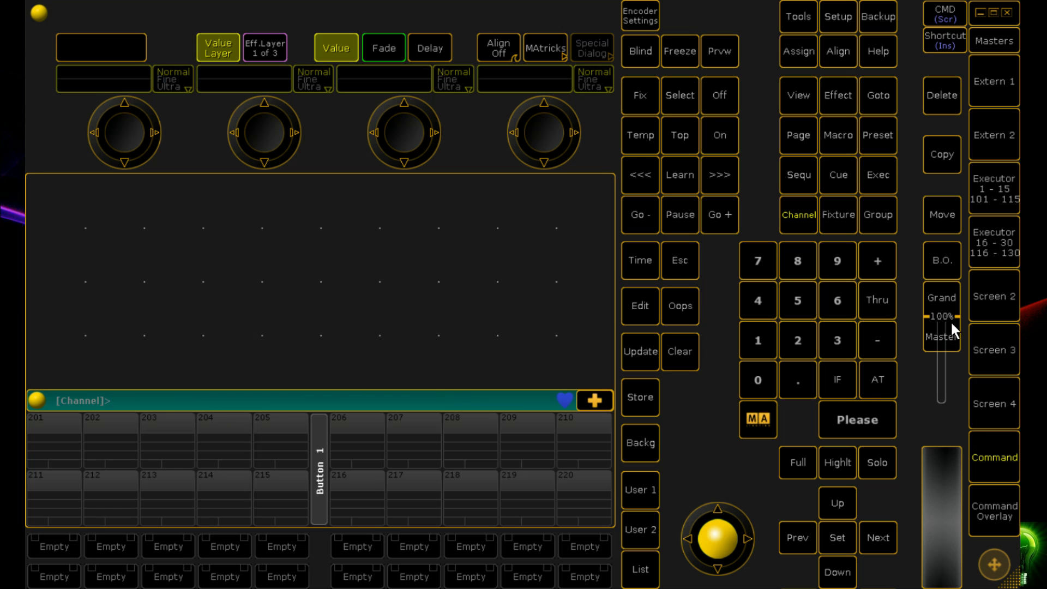
left_click(1005, 289)
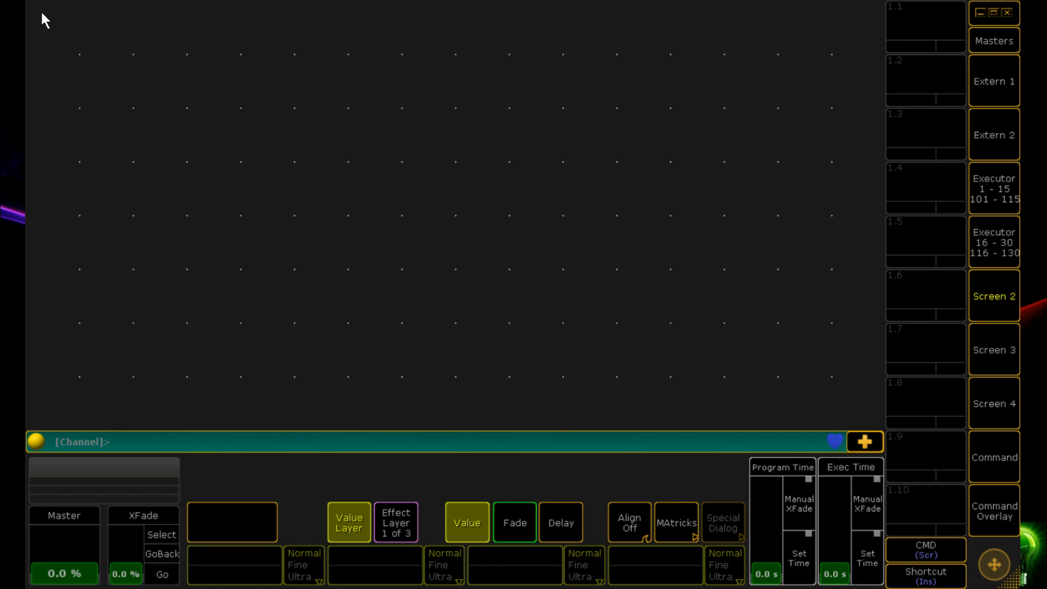
Create a Clock window on Screen 2, shrink it and move it to the lower right
left_click(60, 30)
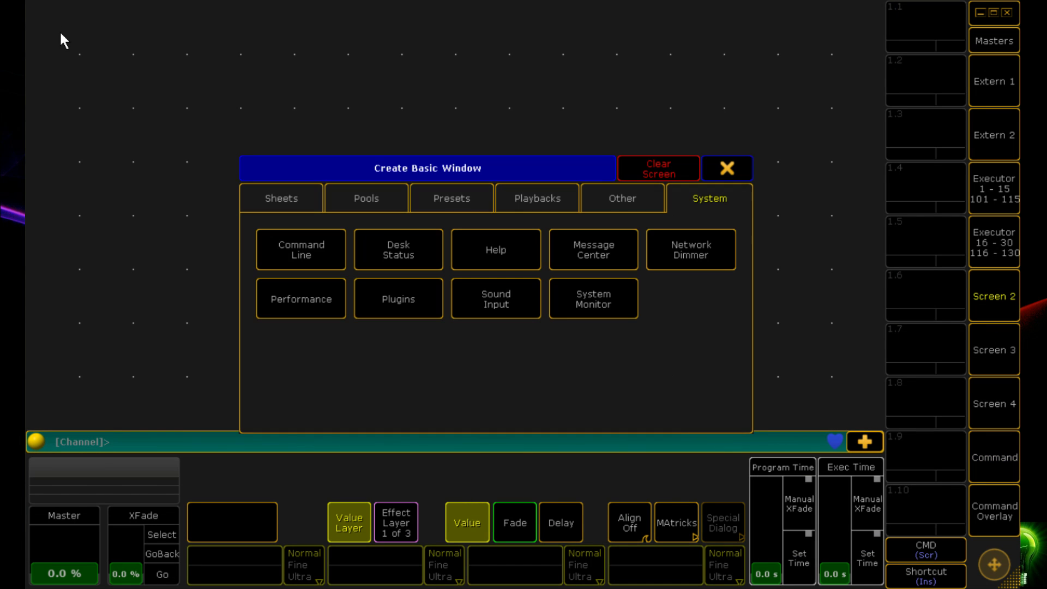
left_click(619, 207)
left_click(497, 255)
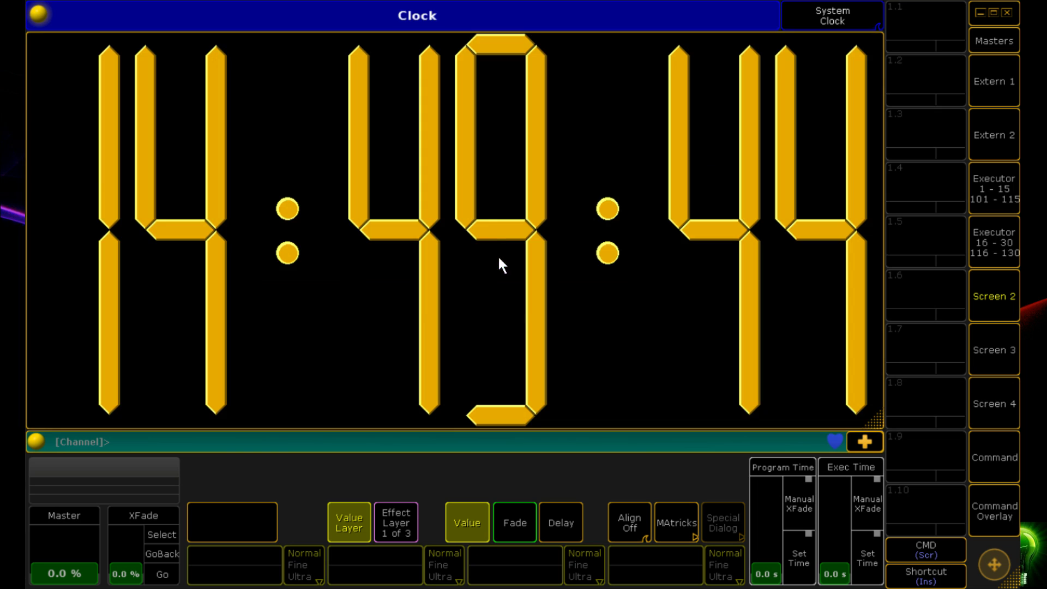
left_click(182, 105)
left_click_drag(137, 34, 850, 355)
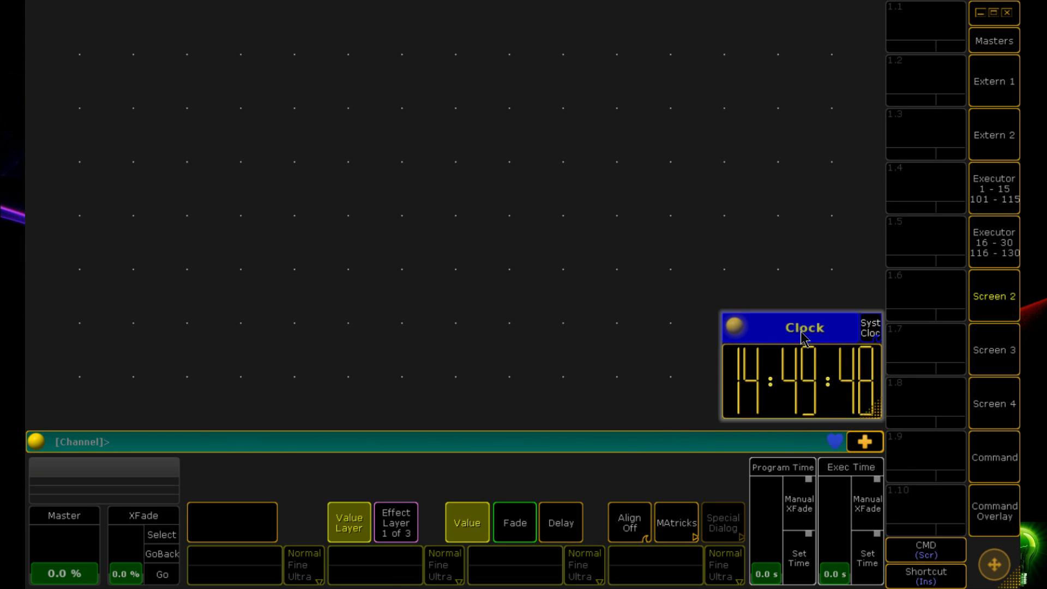
Switch the clock to 1 TC Slot (30 FPS) time, then reposition and enlarge it
left_click(875, 339)
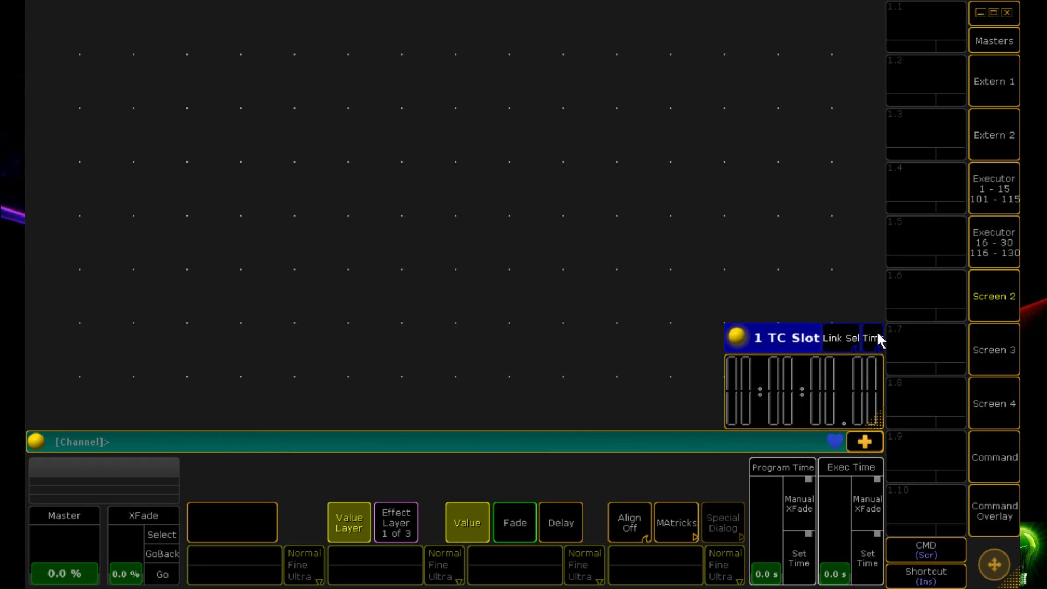
left_click_drag(780, 338, 671, 284)
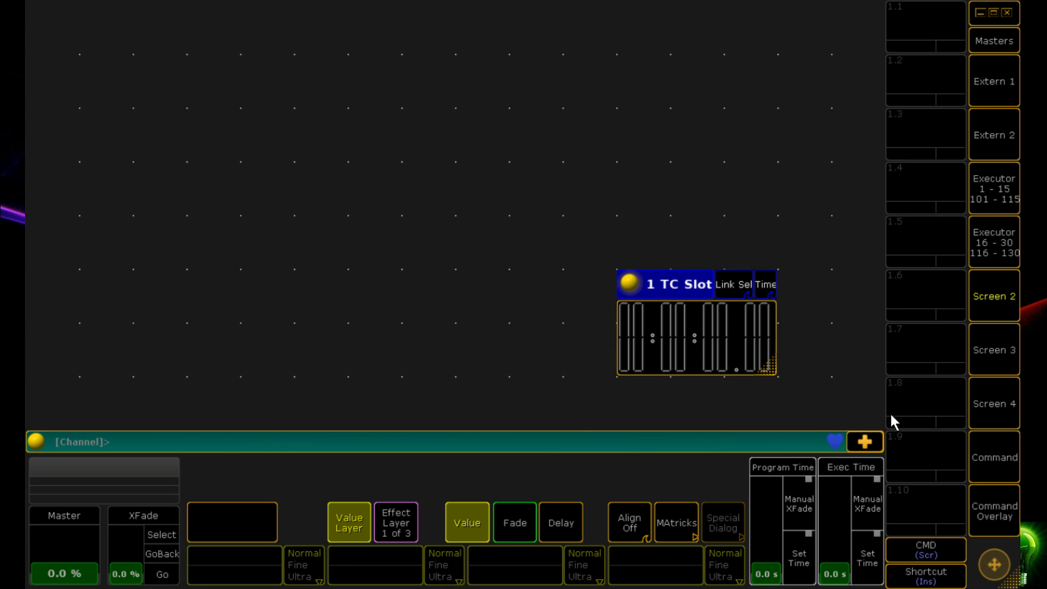
left_click_drag(777, 371, 902, 433)
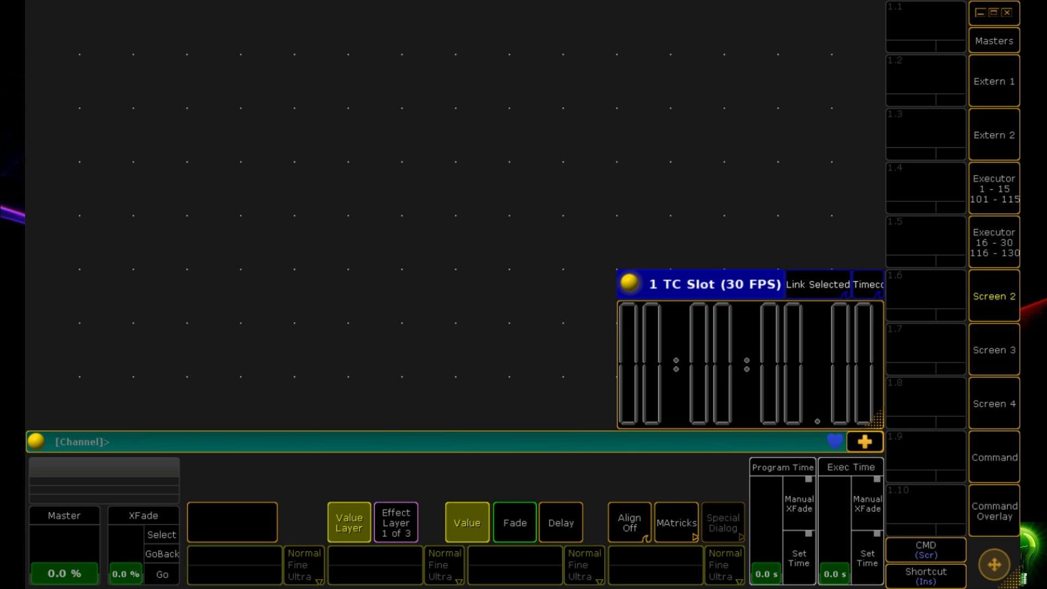
left_click(36, 37)
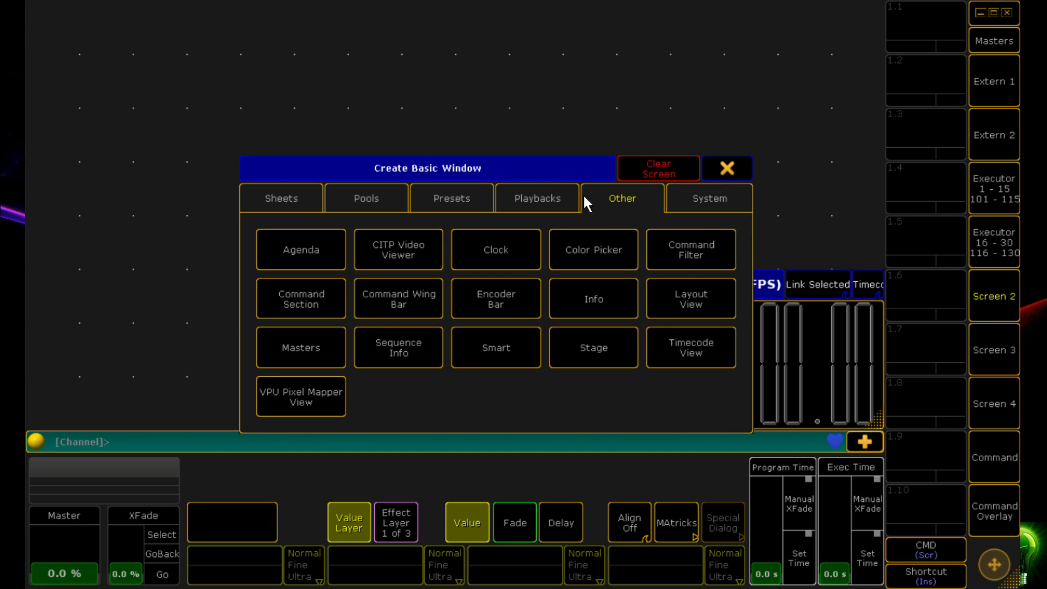
Add a wide, short Timecode View window and a one-row Timecode Pool window
left_click(692, 354)
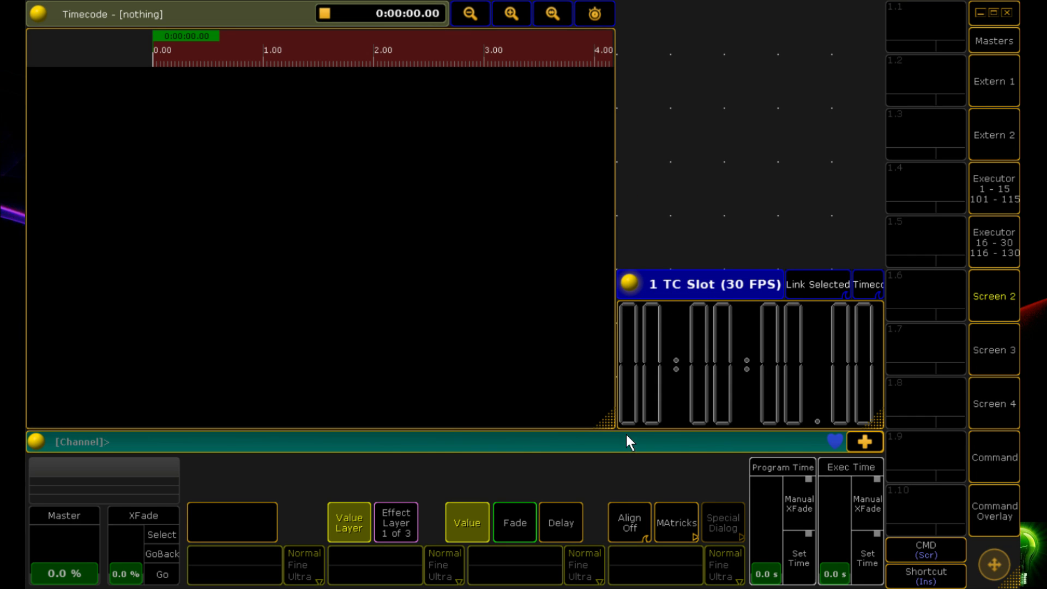
left_click_drag(609, 421, 880, 267)
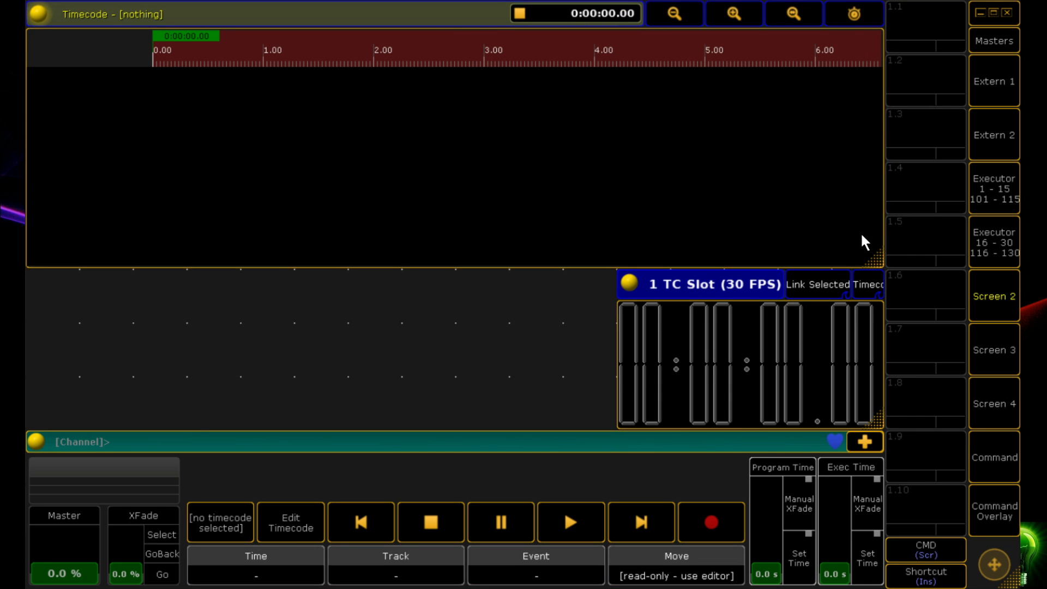
left_click(64, 301)
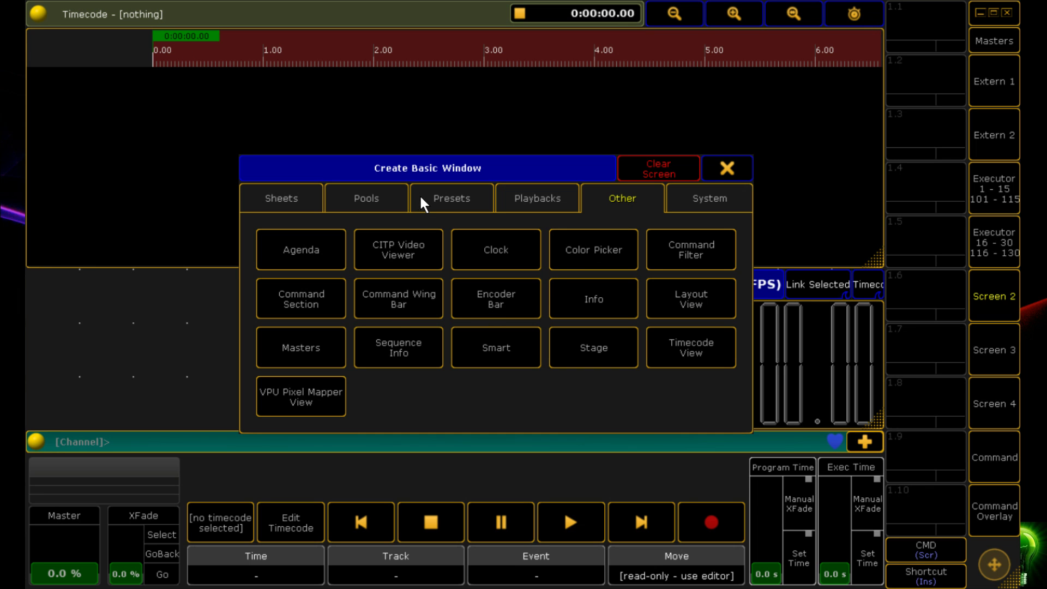
left_click(389, 197)
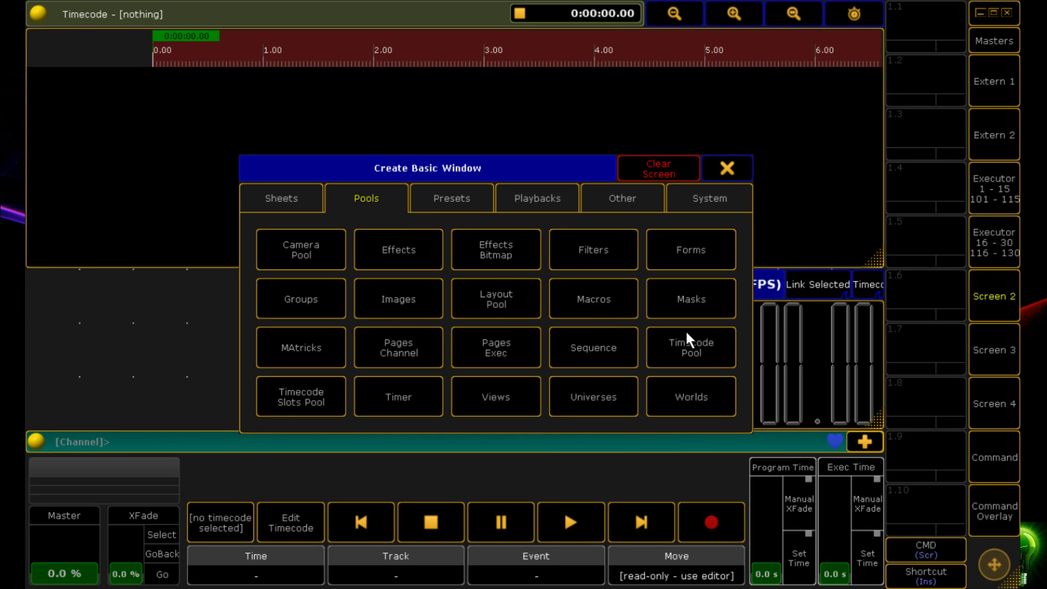
left_click(709, 356)
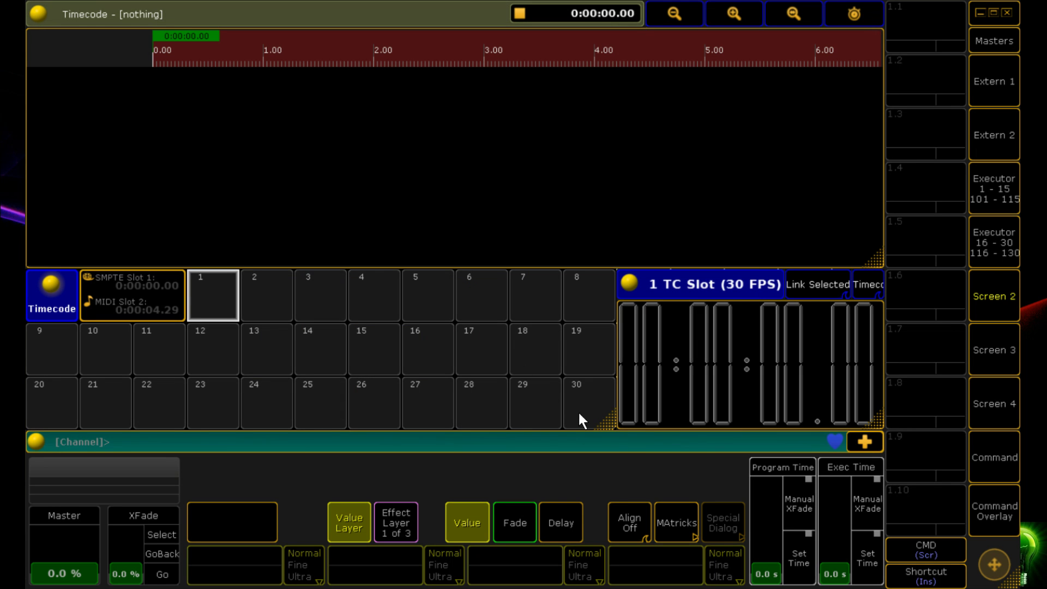
left_click_drag(611, 419, 600, 335)
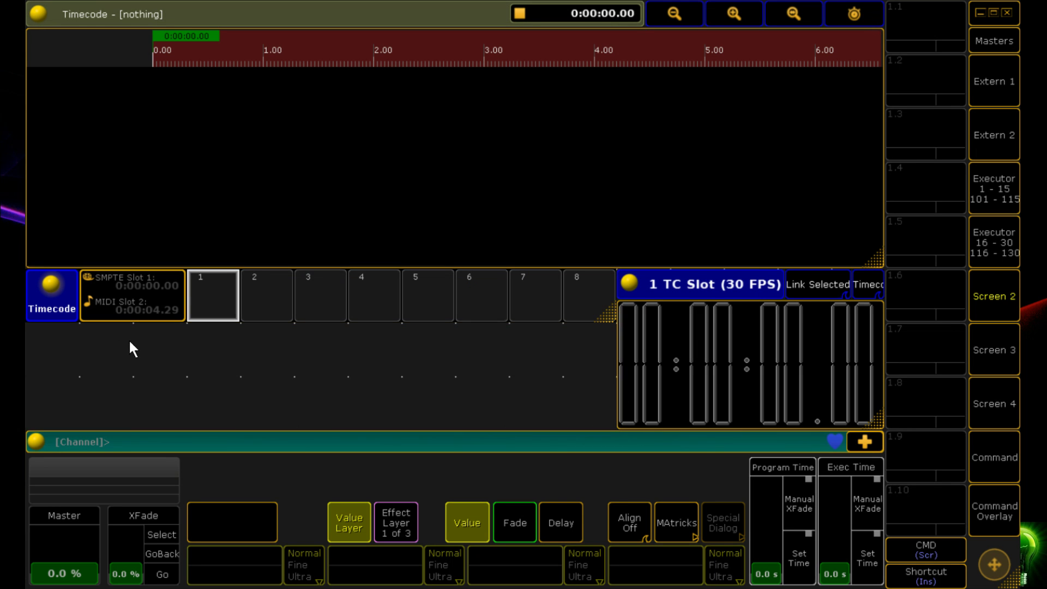
Add a Timecode Slots Pool window and compare the times of TC Slots 1, 2 and 3
left_click(58, 344)
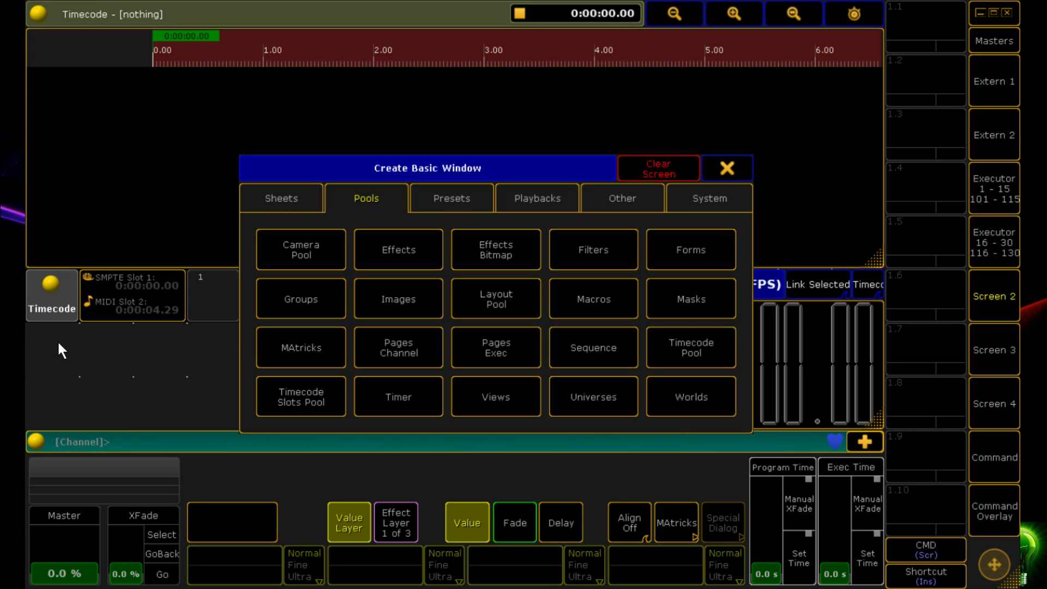
left_click(295, 402)
left_click(155, 355)
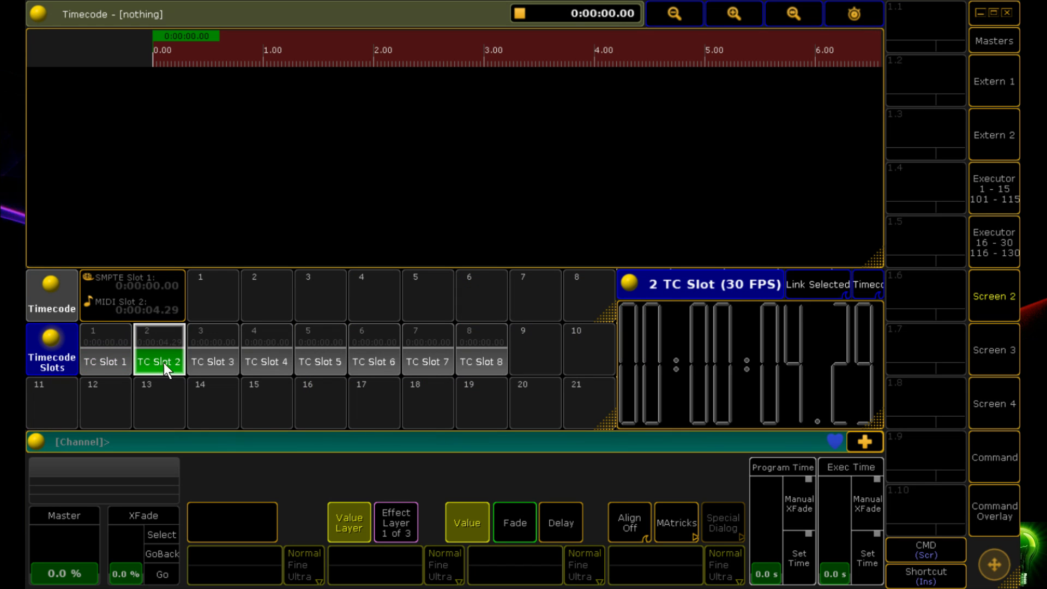
left_click(119, 363)
left_click(175, 362)
left_click(110, 368)
left_click(172, 358)
left_click(217, 356)
left_click(103, 365)
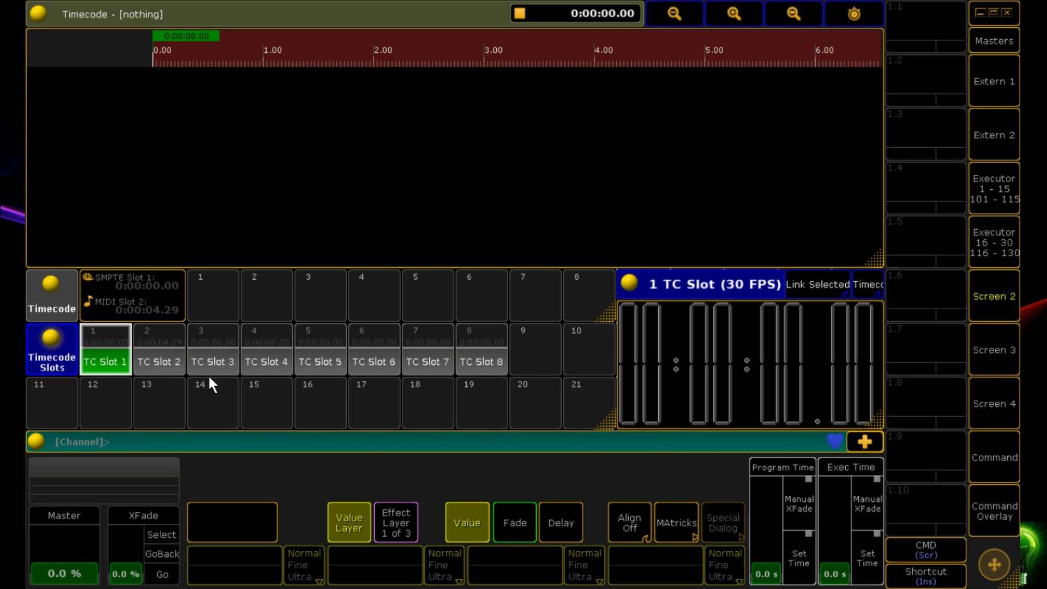
left_click(153, 343)
left_click(124, 339)
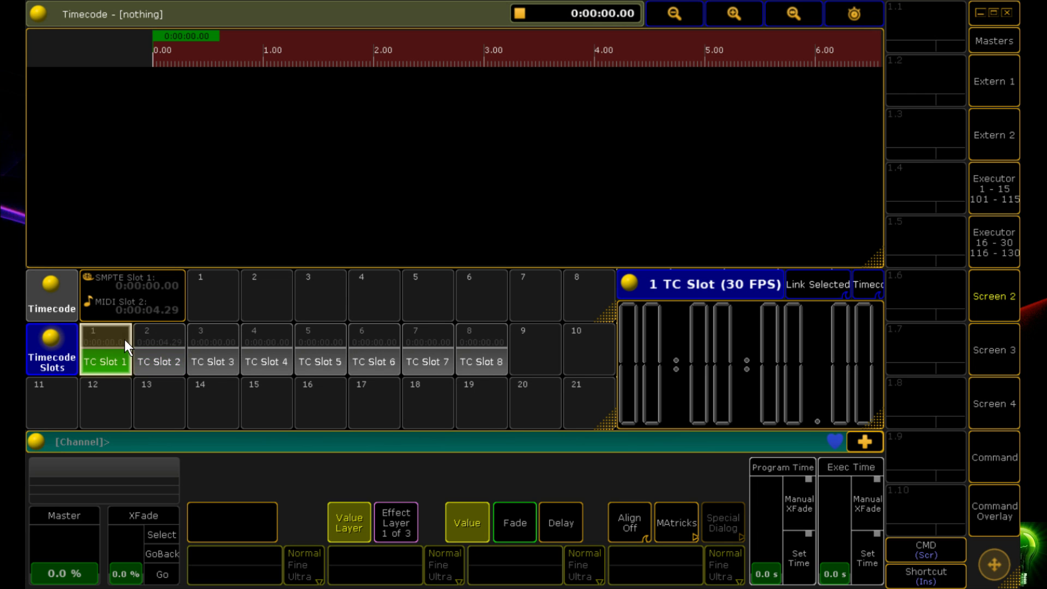
left_click(1007, 475)
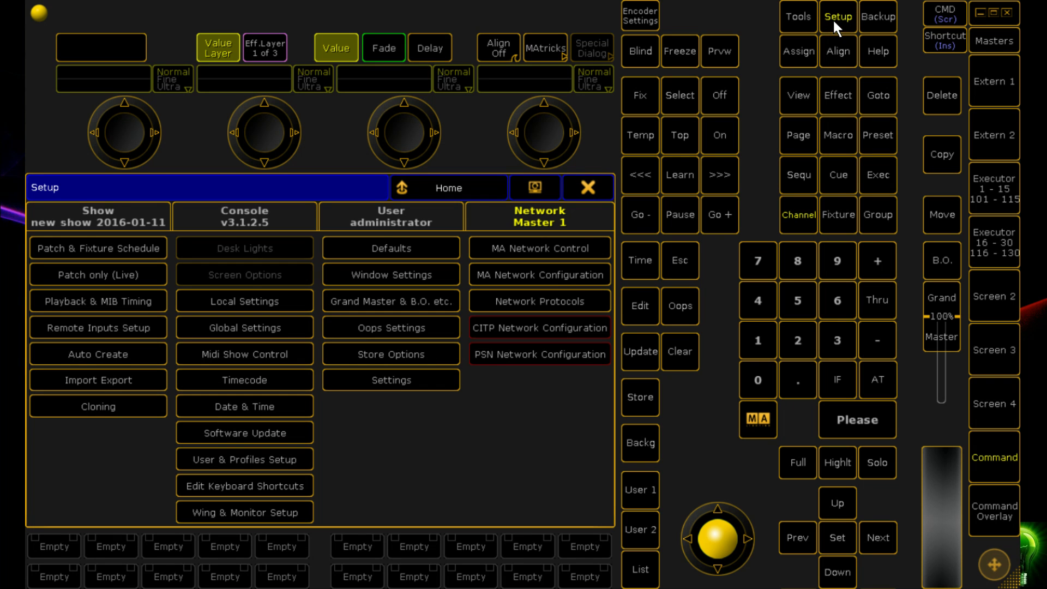
Open MA Network Configuration at the onPC stations list, scrolled right to the timecode columns
left_click(533, 279)
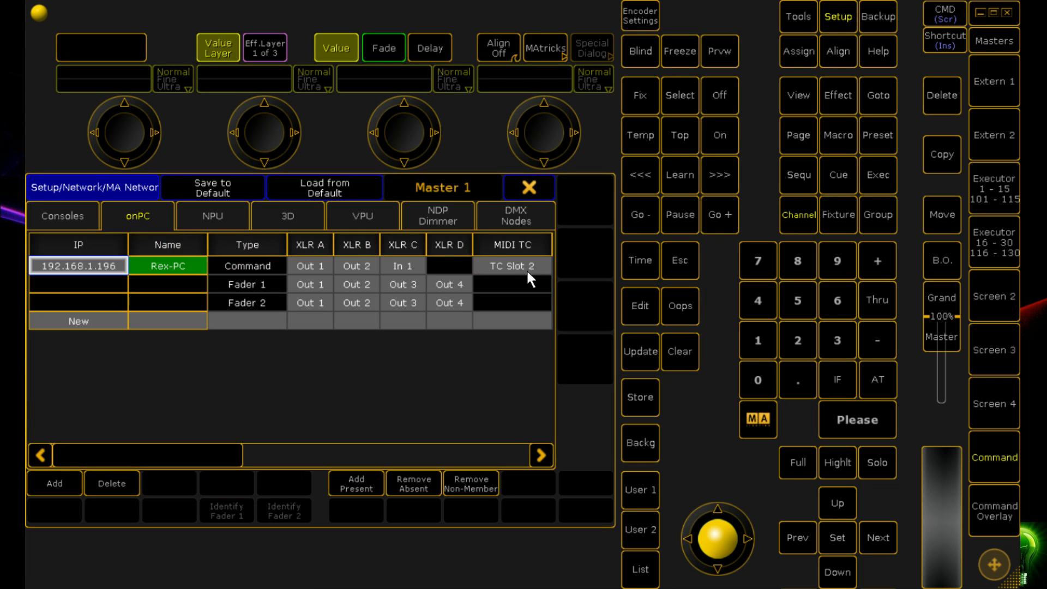
left_click(41, 214)
left_click(129, 218)
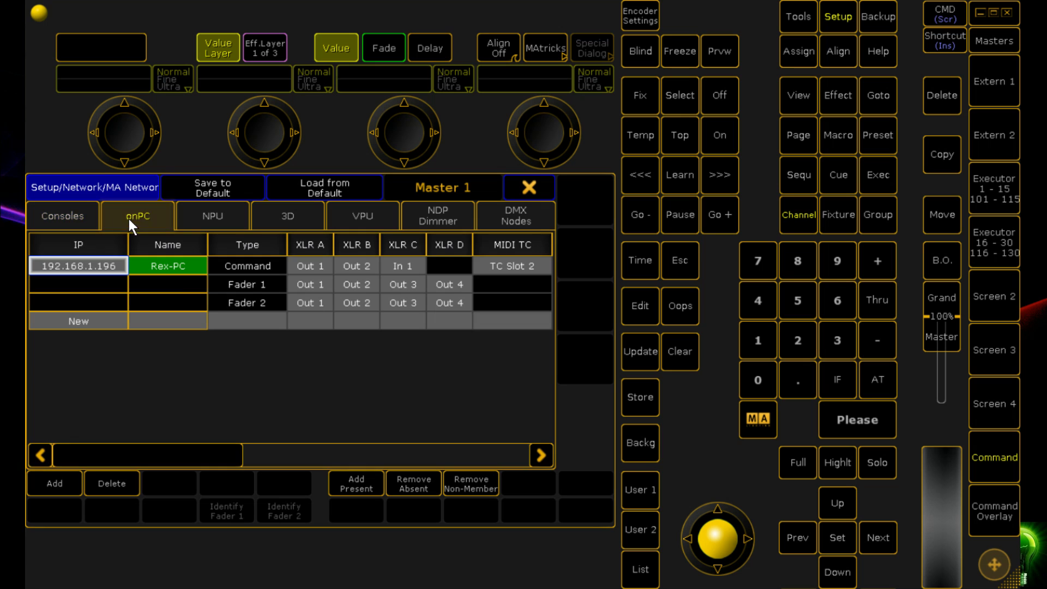
left_click_drag(205, 456, 326, 429)
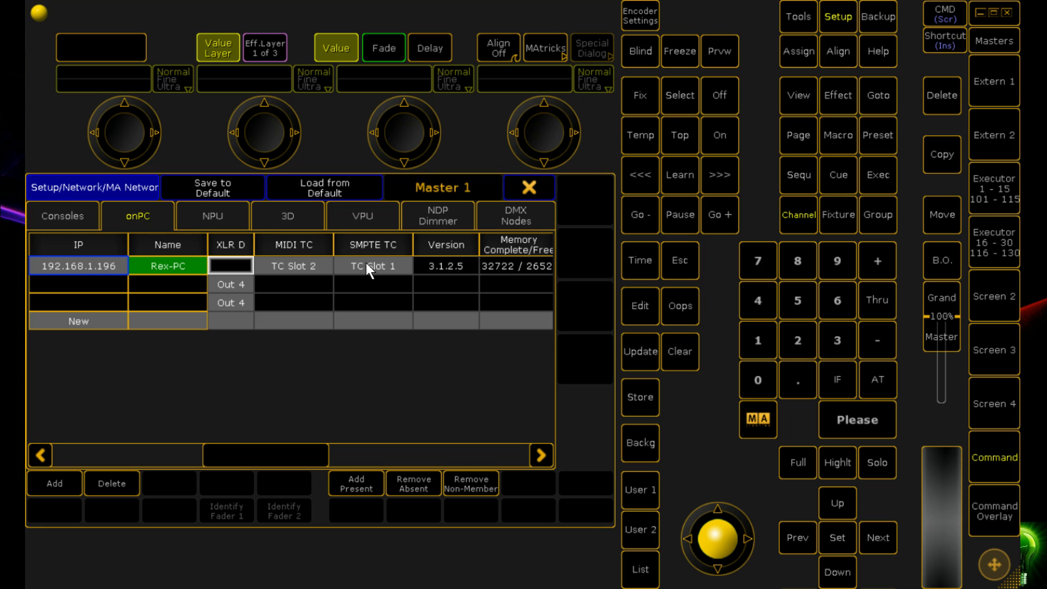
Assign the onPC station's SMPTE timecode to TC Slot 1
left_click(382, 267)
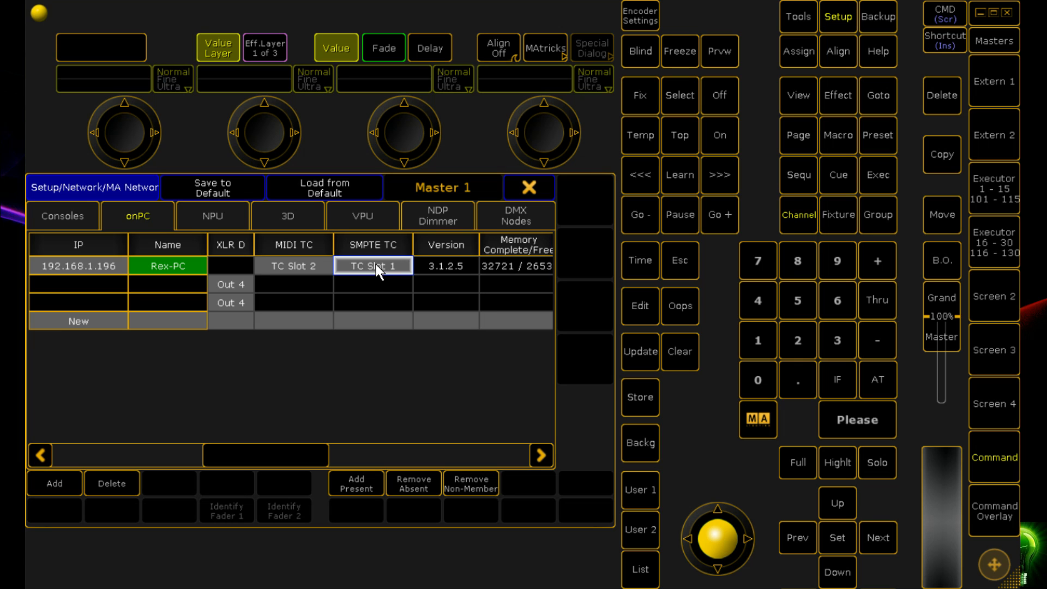
left_click(381, 264)
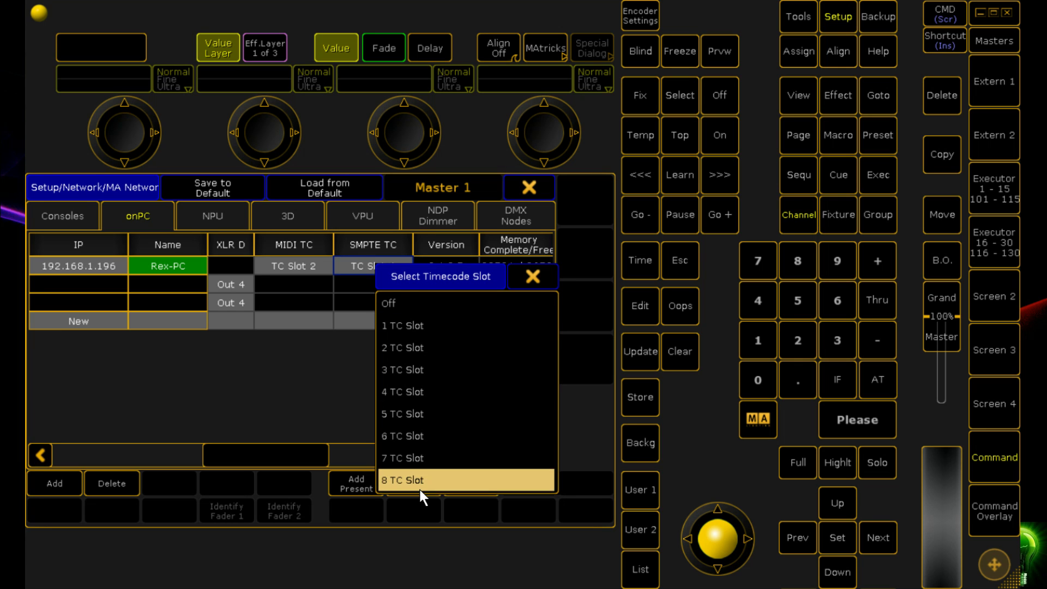
left_click(447, 347)
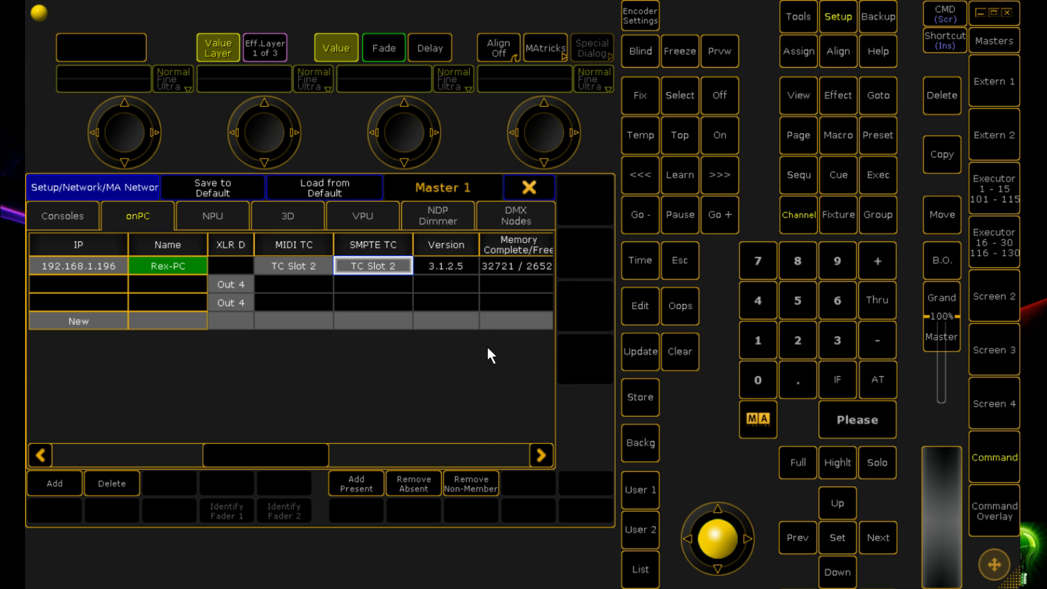
left_click(369, 262)
left_click(408, 317)
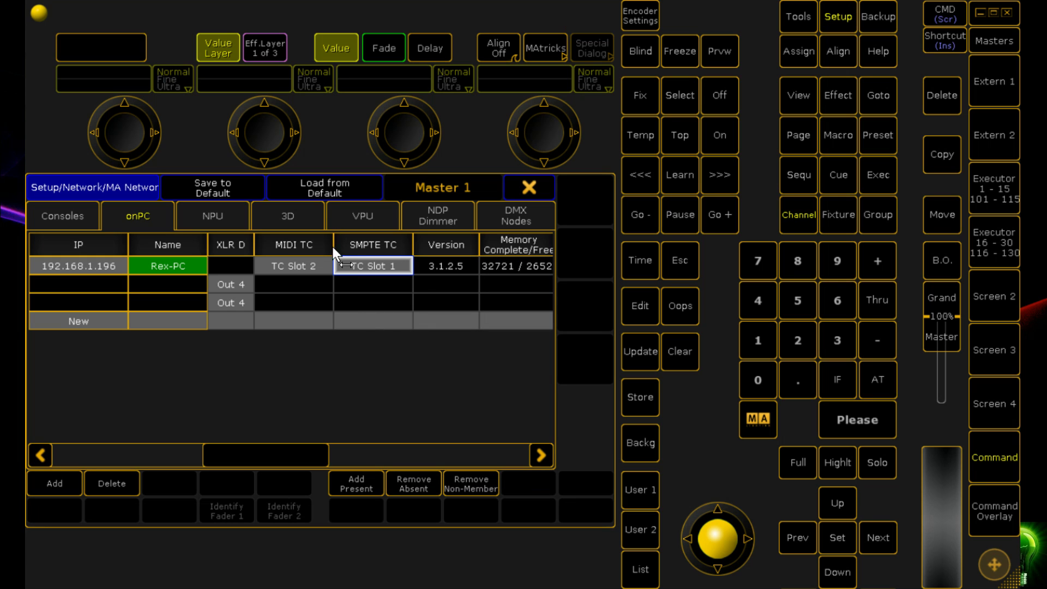